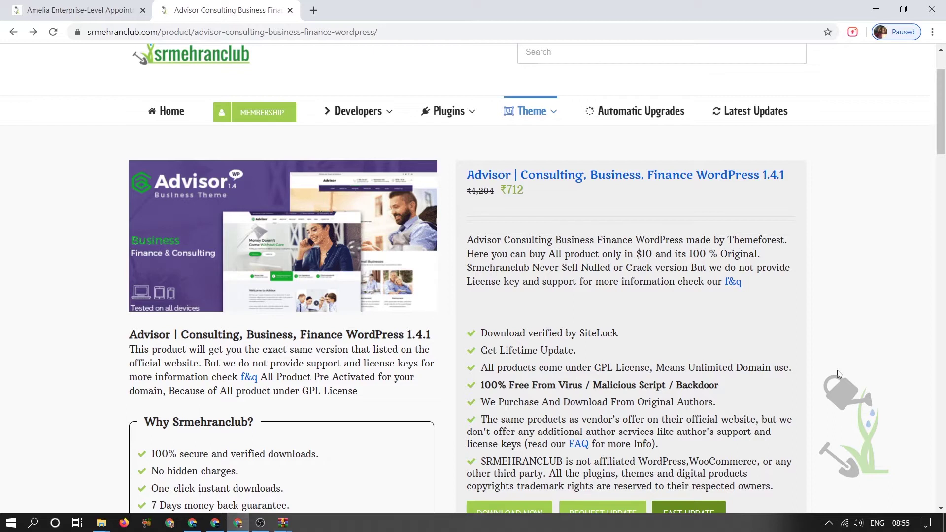
{"action": "scroll", "coordinate": [806, 387], "scroll_direction": "down", "scroll_amount": 1}
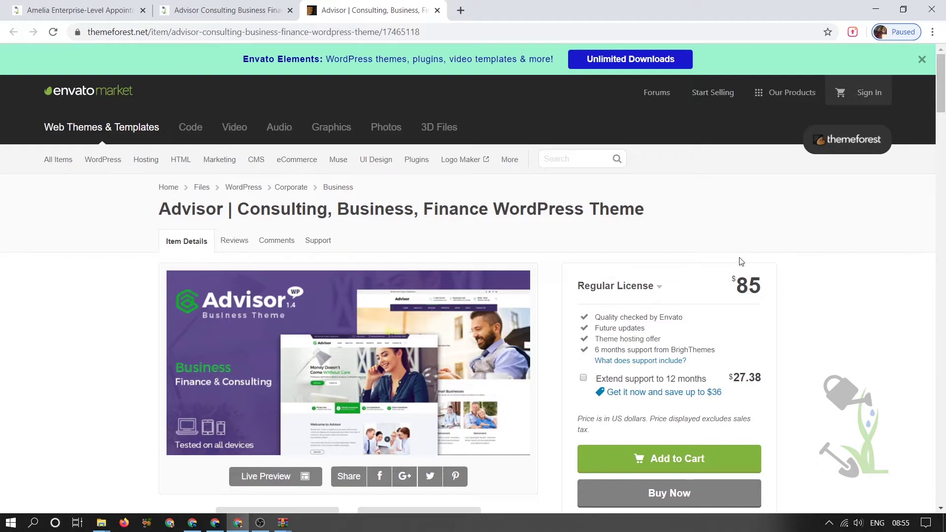
{"action": "scroll", "coordinate": [742, 262], "scroll_direction": "down", "scroll_amount": 5}
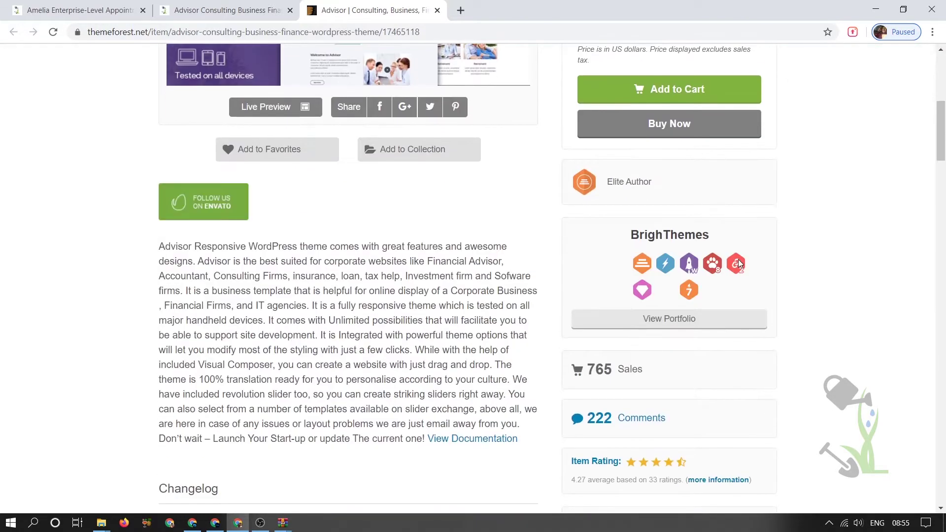
{"action": "scroll", "coordinate": [725, 268], "scroll_direction": "up", "scroll_amount": 3}
{"action": "scroll", "coordinate": [398, 264], "scroll_direction": "up", "scroll_amount": 2}
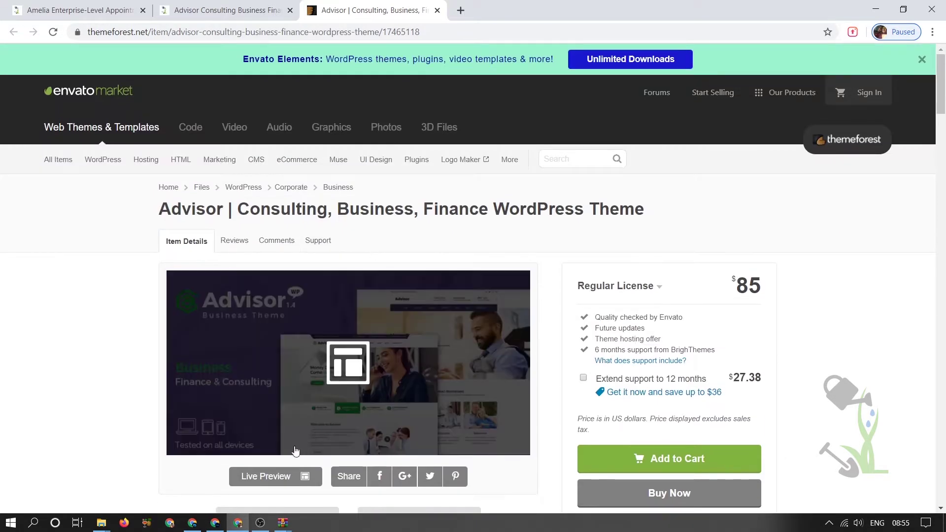
Step: Open the Advisor live demo in a new tab, then return to the ThemeForest item page
{"action": "left_click", "coordinate": [279, 478]}
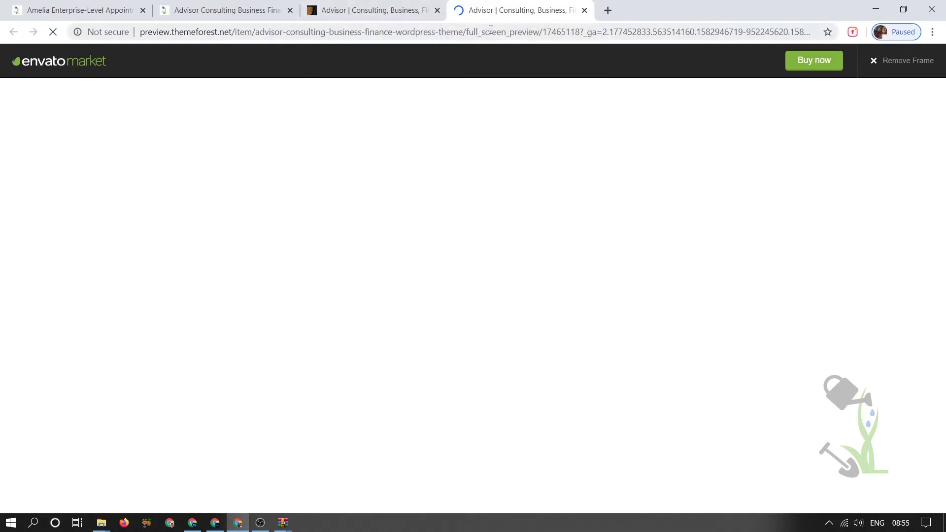
{"action": "left_click", "coordinate": [377, 9]}
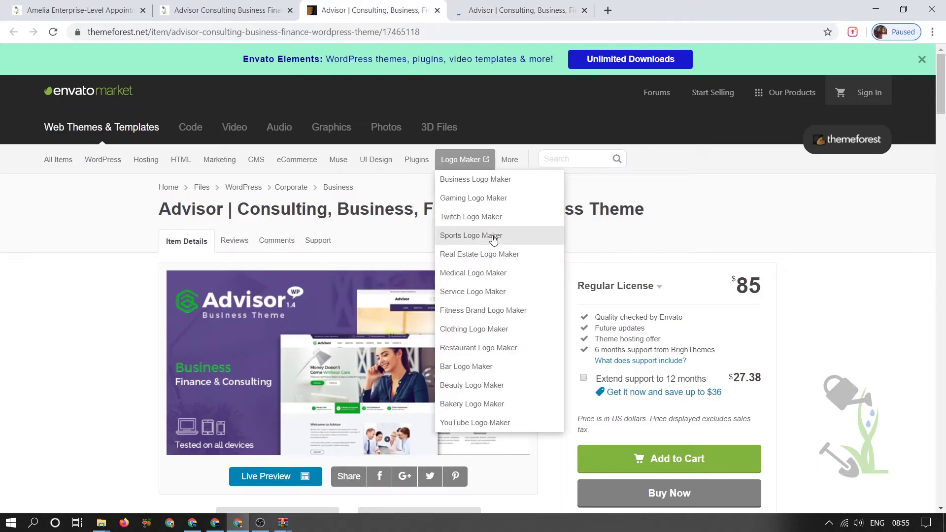
{"action": "scroll", "coordinate": [488, 237], "scroll_direction": "down", "scroll_amount": 10}
{"action": "scroll", "coordinate": [484, 236], "scroll_direction": "down", "scroll_amount": 5}
{"action": "scroll", "coordinate": [479, 235], "scroll_direction": "down", "scroll_amount": 5}
{"action": "scroll", "coordinate": [479, 234], "scroll_direction": "up", "scroll_amount": 3}
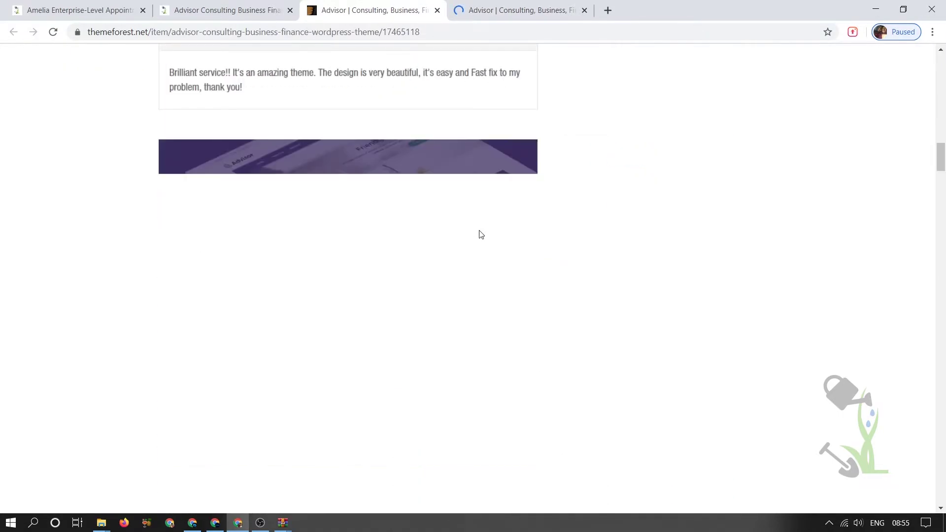
{"action": "scroll", "coordinate": [477, 233], "scroll_direction": "up", "scroll_amount": 5}
{"action": "scroll", "coordinate": [473, 232], "scroll_direction": "up", "scroll_amount": 2}
{"action": "scroll", "coordinate": [474, 232], "scroll_direction": "up", "scroll_amount": 3}
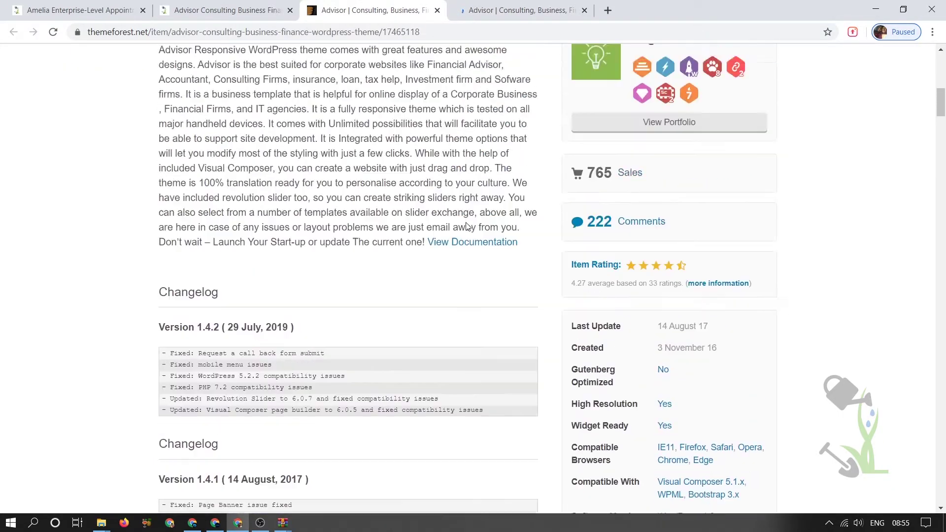
{"action": "scroll", "coordinate": [414, 225], "scroll_direction": "up", "scroll_amount": 1}
{"action": "scroll", "coordinate": [355, 220], "scroll_direction": "up", "scroll_amount": 2}
{"action": "scroll", "coordinate": [321, 217], "scroll_direction": "up", "scroll_amount": 2}
{"action": "scroll", "coordinate": [332, 222], "scroll_direction": "down", "scroll_amount": 6}
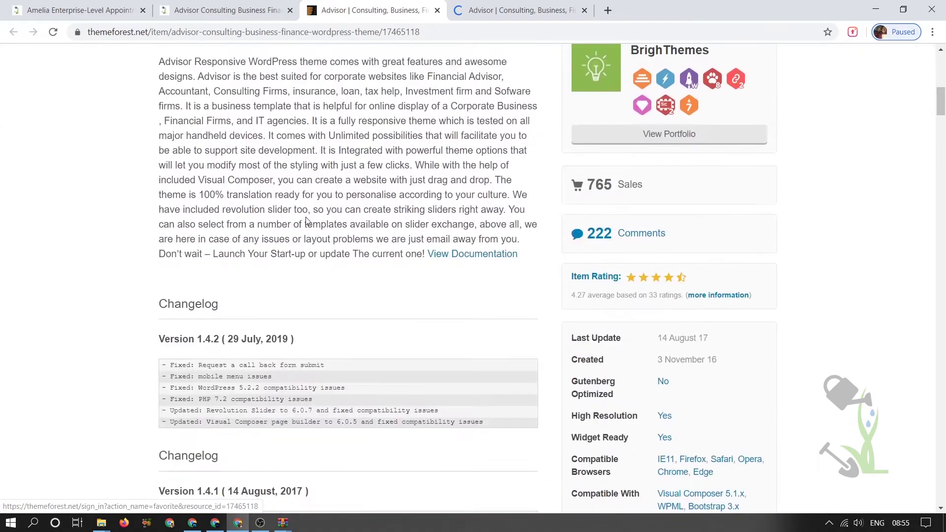
{"action": "scroll", "coordinate": [348, 218], "scroll_direction": "down", "scroll_amount": 4}
{"action": "scroll", "coordinate": [353, 217], "scroll_direction": "down", "scroll_amount": 5}
{"action": "scroll", "coordinate": [360, 234], "scroll_direction": "down", "scroll_amount": 5}
{"action": "scroll", "coordinate": [361, 232], "scroll_direction": "down", "scroll_amount": 5}
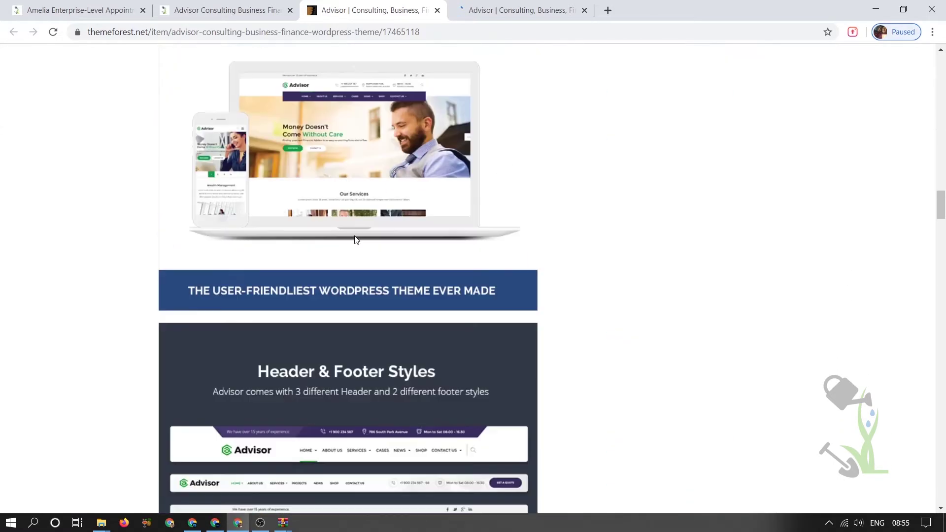
{"action": "scroll", "coordinate": [351, 237], "scroll_direction": "down", "scroll_amount": 3}
{"action": "scroll", "coordinate": [392, 233], "scroll_direction": "up", "scroll_amount": 2}
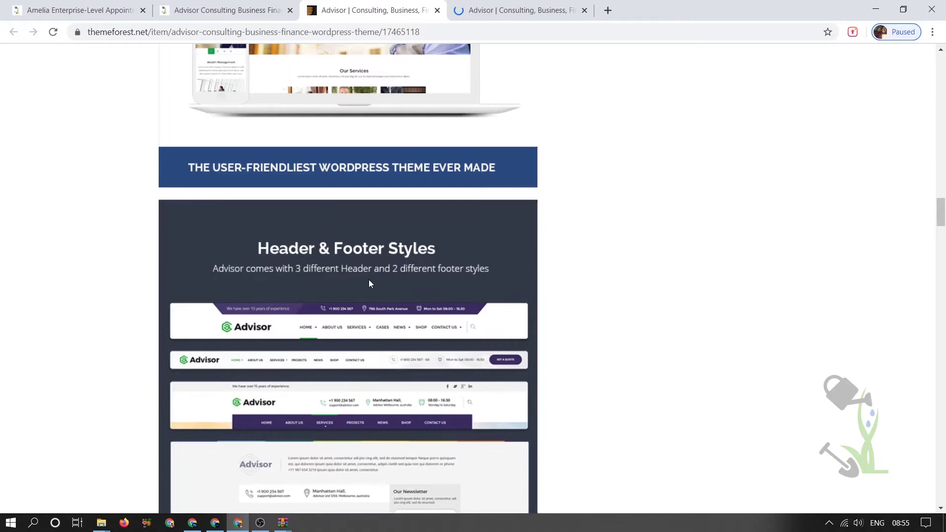
{"action": "scroll", "coordinate": [361, 420], "scroll_direction": "down", "scroll_amount": 1}
{"action": "scroll", "coordinate": [462, 331], "scroll_direction": "down", "scroll_amount": 4}
{"action": "scroll", "coordinate": [463, 331], "scroll_direction": "down", "scroll_amount": 1}
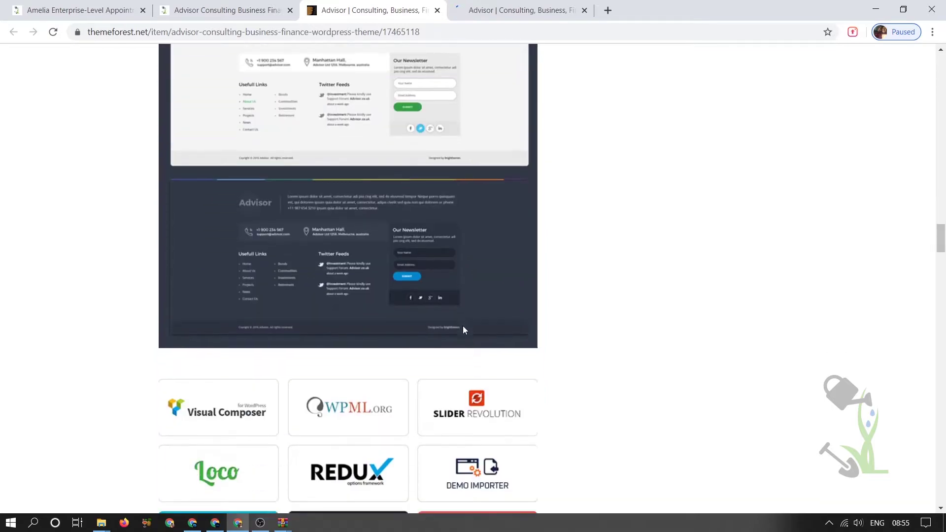
{"action": "scroll", "coordinate": [422, 327], "scroll_direction": "down", "scroll_amount": 2}
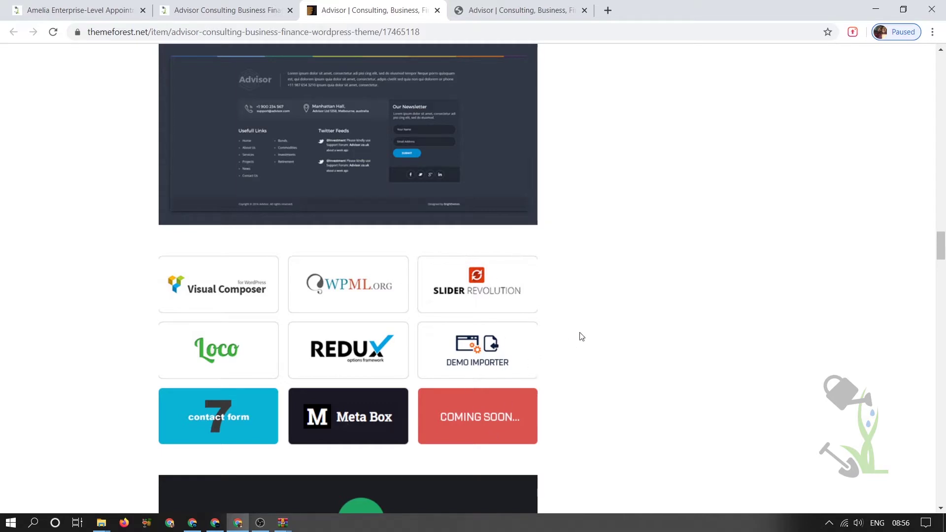
{"action": "left_click", "coordinate": [510, 10]}
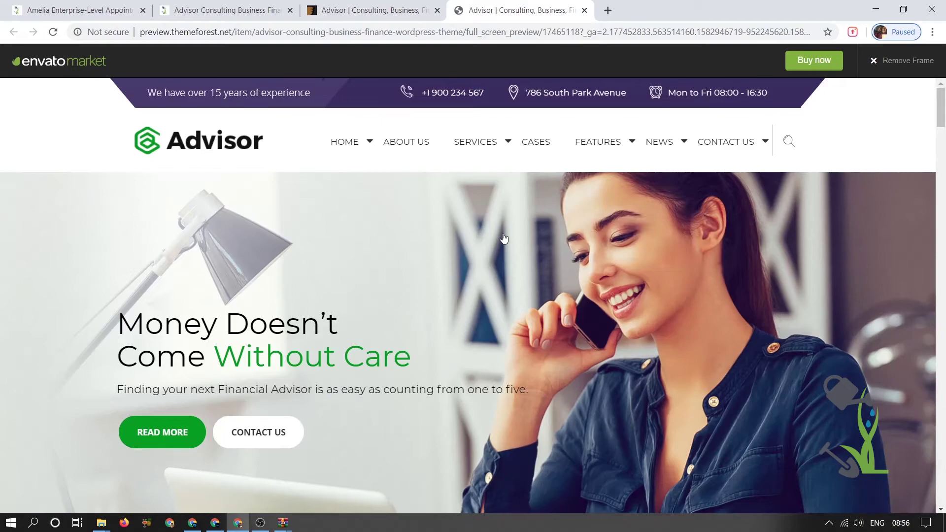
{"action": "scroll", "coordinate": [501, 239], "scroll_direction": "down", "scroll_amount": 5}
{"action": "scroll", "coordinate": [498, 219], "scroll_direction": "down", "scroll_amount": 5}
{"action": "scroll", "coordinate": [497, 214], "scroll_direction": "down", "scroll_amount": 5}
{"action": "scroll", "coordinate": [495, 216], "scroll_direction": "down", "scroll_amount": 5}
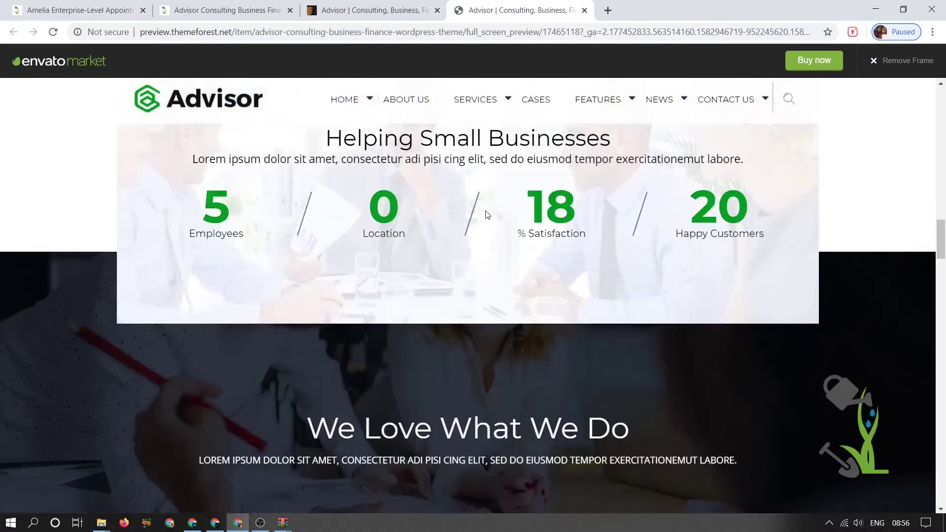
{"action": "scroll", "coordinate": [485, 211], "scroll_direction": "down", "scroll_amount": 5}
{"action": "scroll", "coordinate": [479, 209], "scroll_direction": "down", "scroll_amount": 5}
{"action": "scroll", "coordinate": [479, 210], "scroll_direction": "down", "scroll_amount": 5}
{"action": "scroll", "coordinate": [480, 209], "scroll_direction": "down", "scroll_amount": 3}
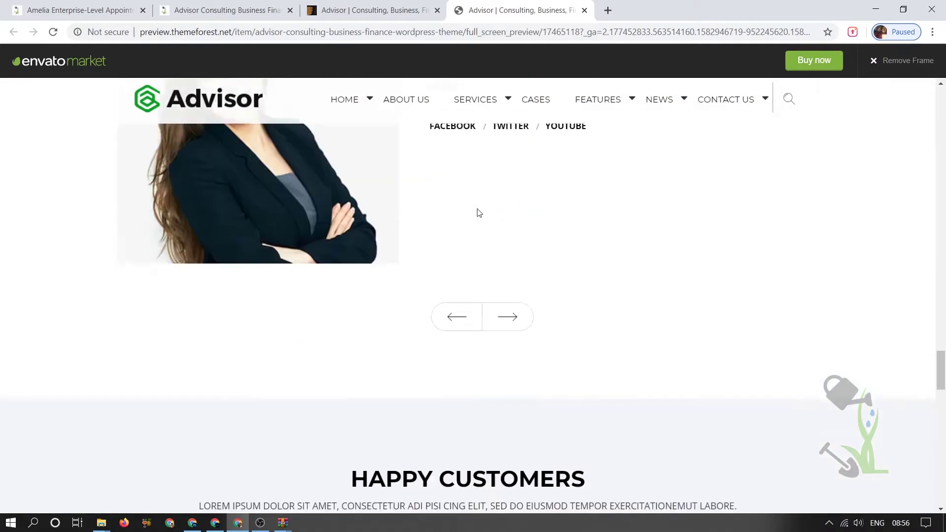
{"action": "scroll", "coordinate": [477, 211], "scroll_direction": "down", "scroll_amount": 1}
{"action": "scroll", "coordinate": [475, 211], "scroll_direction": "down", "scroll_amount": 2}
{"action": "scroll", "coordinate": [475, 211], "scroll_direction": "up", "scroll_amount": 4}
{"action": "scroll", "coordinate": [438, 251], "scroll_direction": "up", "scroll_amount": 3}
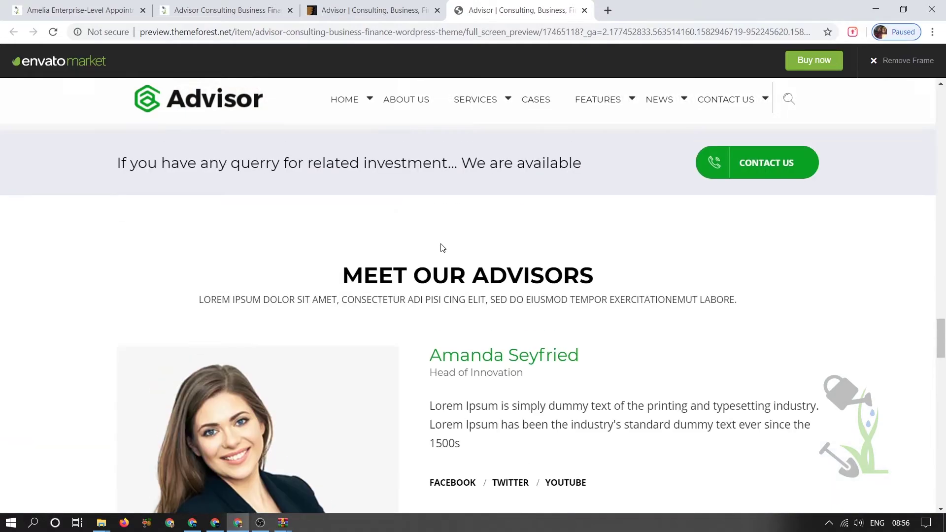
{"action": "scroll", "coordinate": [439, 247], "scroll_direction": "up", "scroll_amount": 5}
{"action": "scroll", "coordinate": [440, 243], "scroll_direction": "up", "scroll_amount": 5}
{"action": "scroll", "coordinate": [441, 247], "scroll_direction": "up", "scroll_amount": 5}
{"action": "scroll", "coordinate": [440, 245], "scroll_direction": "up", "scroll_amount": 5}
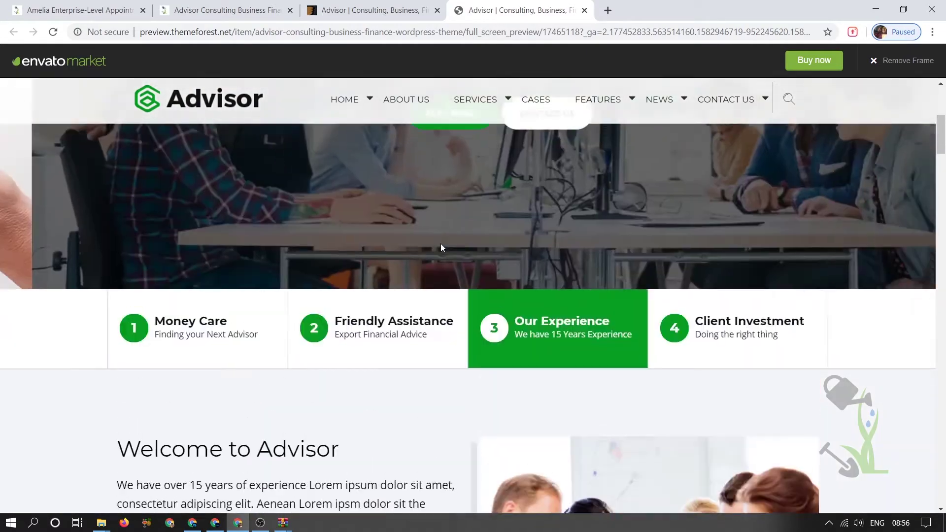
{"action": "scroll", "coordinate": [441, 246], "scroll_direction": "up", "scroll_amount": 5}
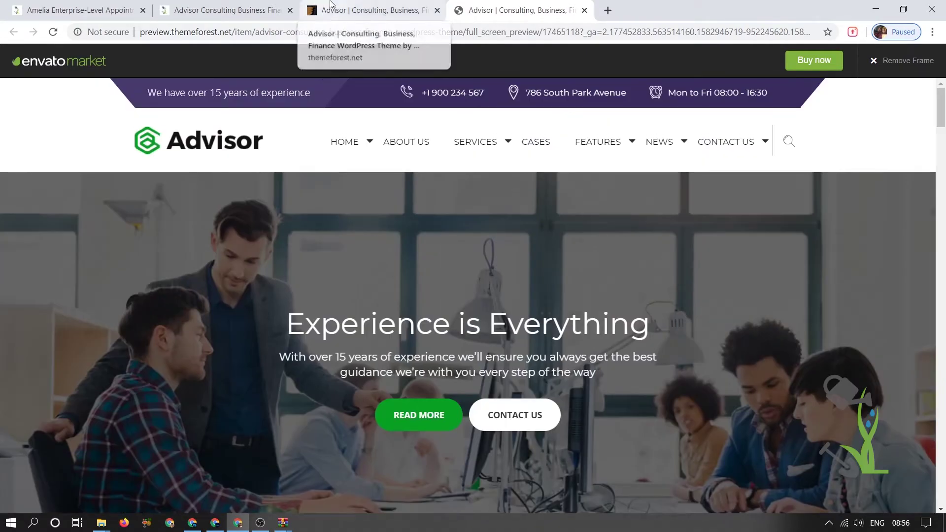
Step: Leave the ThemeForest item page for the srmehranclub Advisor 1.4.1 product tab
{"action": "left_click", "coordinate": [359, 8]}
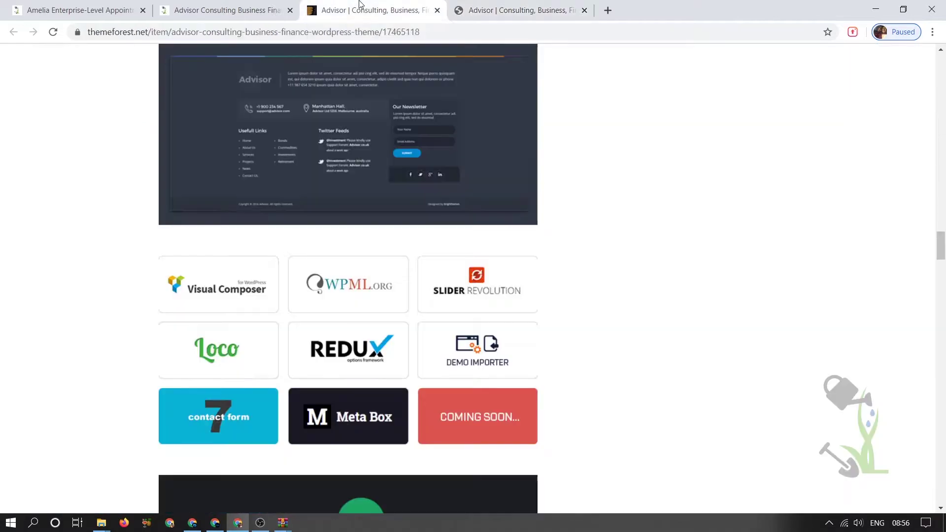
{"action": "scroll", "coordinate": [593, 422], "scroll_direction": "up", "scroll_amount": 5}
{"action": "scroll", "coordinate": [585, 148], "scroll_direction": "up", "scroll_amount": 5}
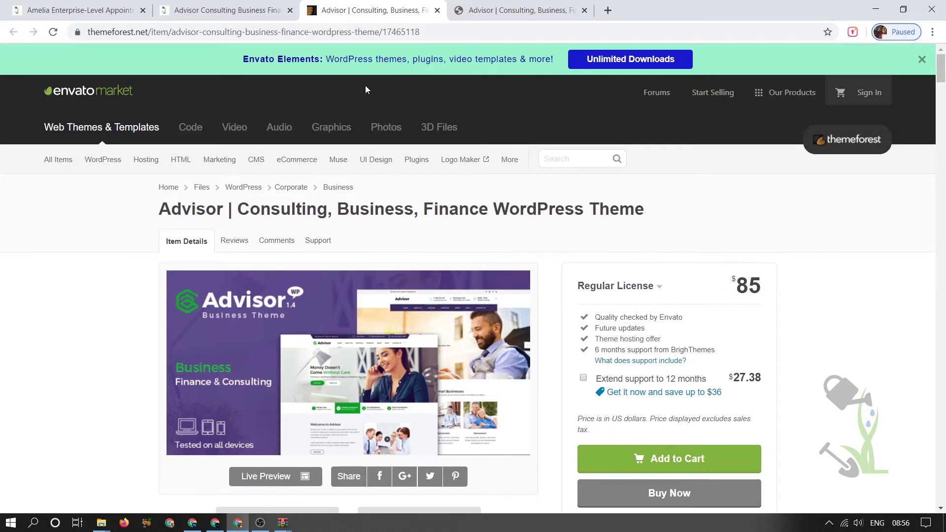
{"action": "left_click", "coordinate": [229, 4]}
{"action": "scroll", "coordinate": [650, 221], "scroll_direction": "up", "scroll_amount": 2}
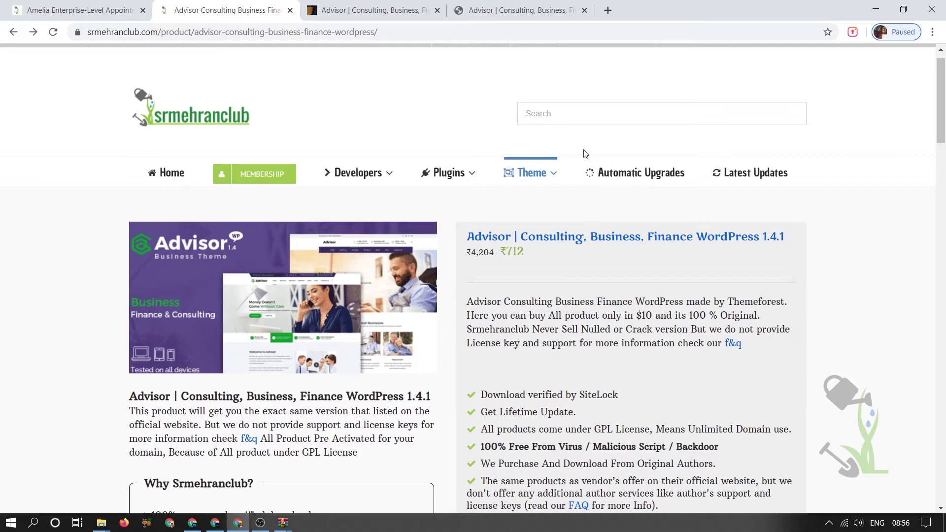
{"action": "scroll", "coordinate": [585, 153], "scroll_direction": "down", "scroll_amount": 2}
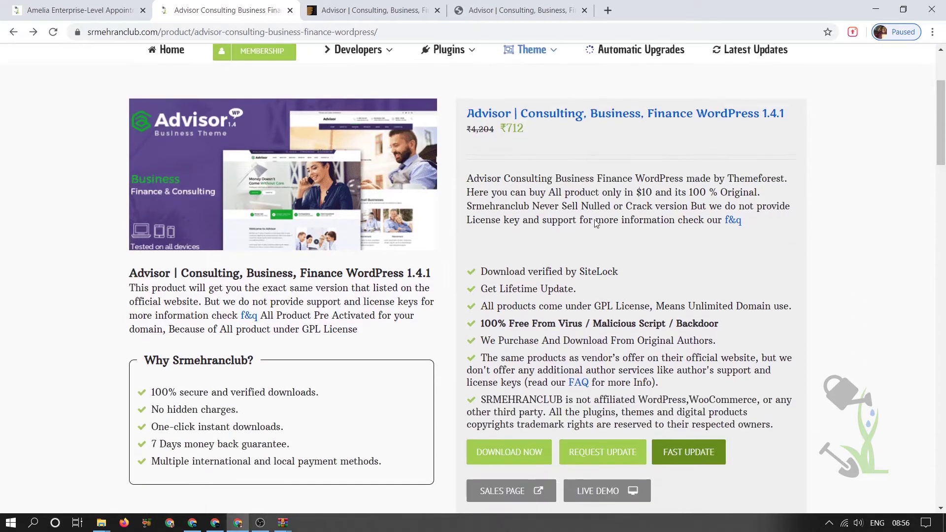
Step: Start and cancel the Advisor theme download, then switch to the My Blog browser window
{"action": "left_click", "coordinate": [506, 456]}
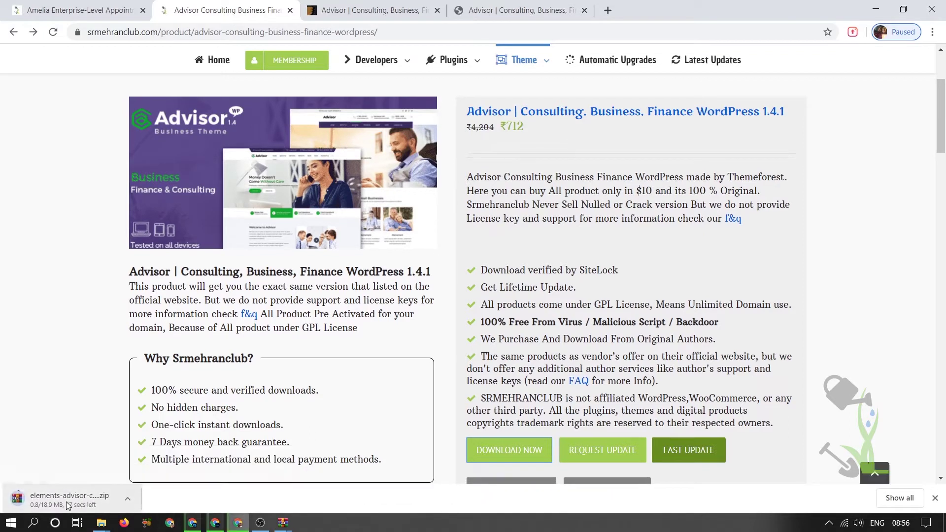
{"action": "right_click", "coordinate": [67, 505]}
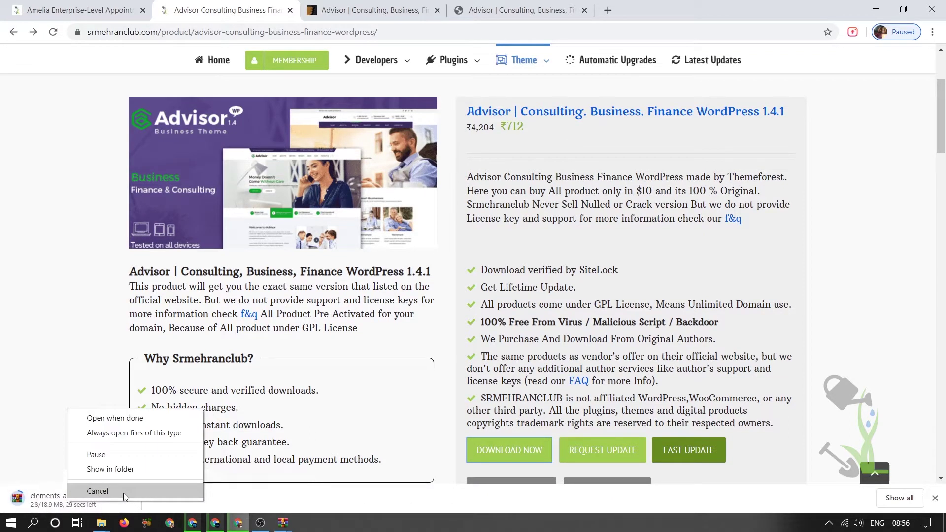
{"action": "left_click", "coordinate": [97, 491]}
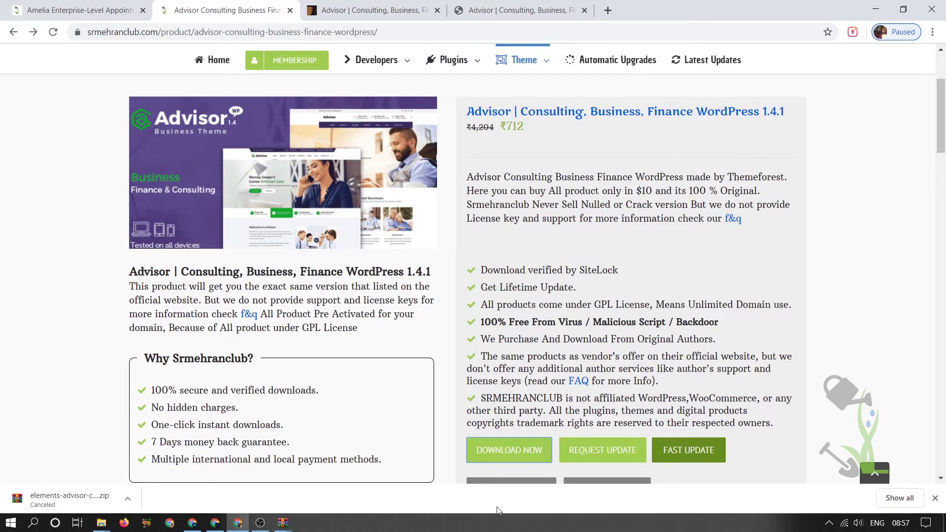
{"action": "left_click", "coordinate": [215, 522]}
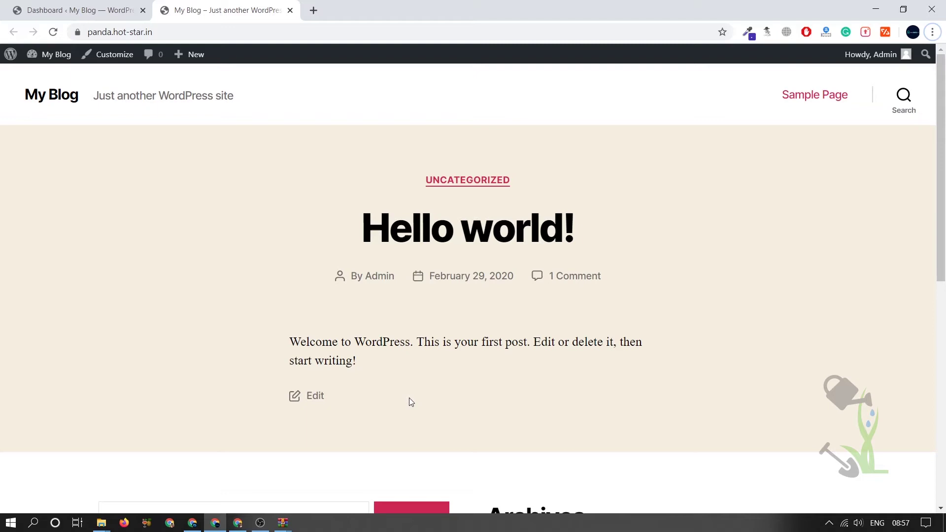
Step: Go to the My Blog admin area by adding /wp-admin to the site URL
{"action": "left_click", "coordinate": [377, 37]}
{"action": "left_click", "coordinate": [408, 32]}
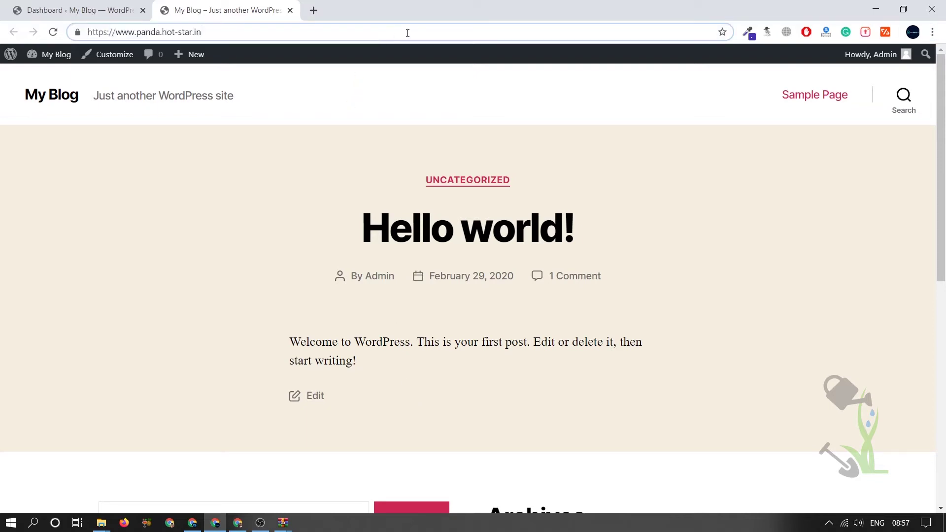
{"action": "type", "text": "/wp"}
{"action": "key", "text": "Return"}
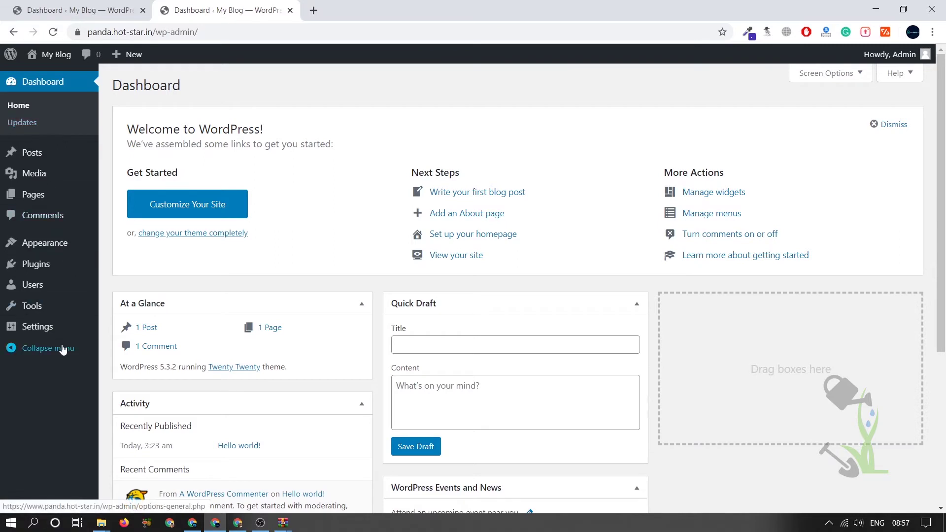
{"action": "mouse_move", "coordinate": [33, 284]}
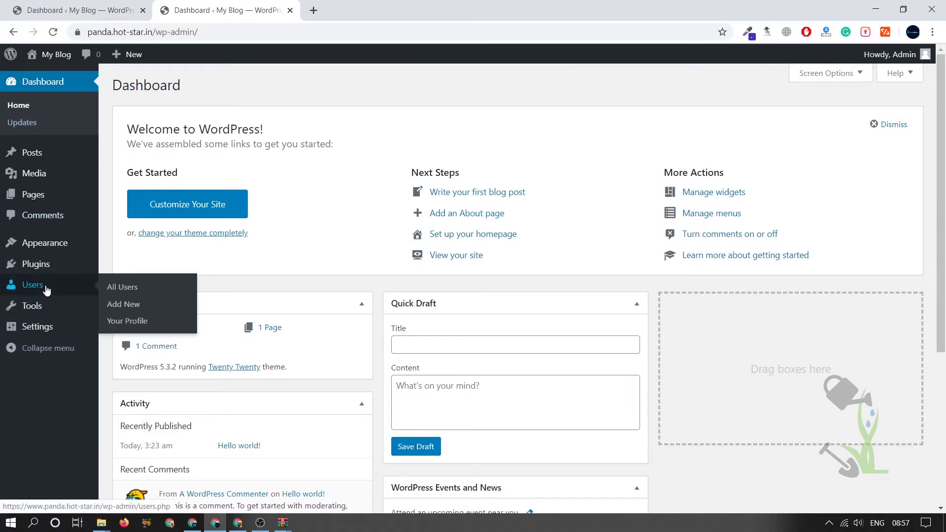
Step: Go to Appearance > Themes to see Twenty Twenty, Advisor and Careerfy
{"action": "left_click", "coordinate": [126, 290]}
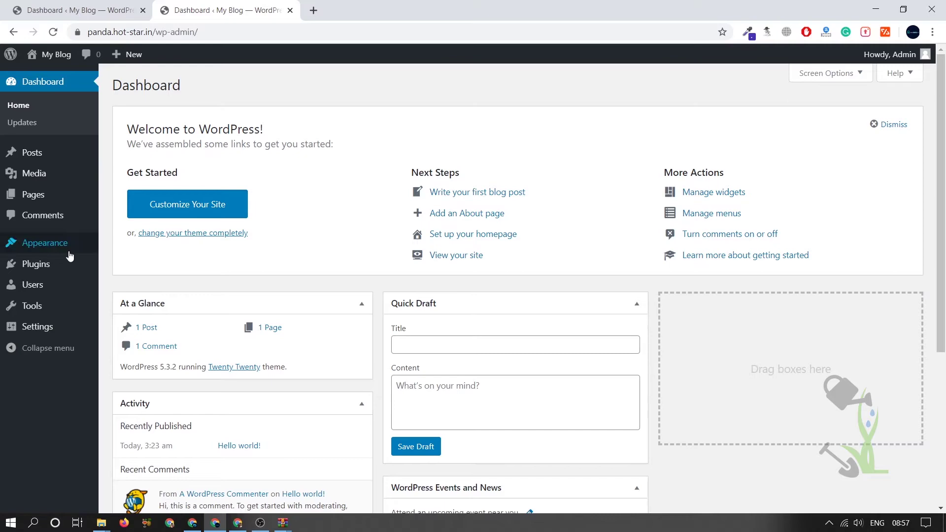
{"action": "mouse_move", "coordinate": [45, 242]}
{"action": "left_click", "coordinate": [121, 245]}
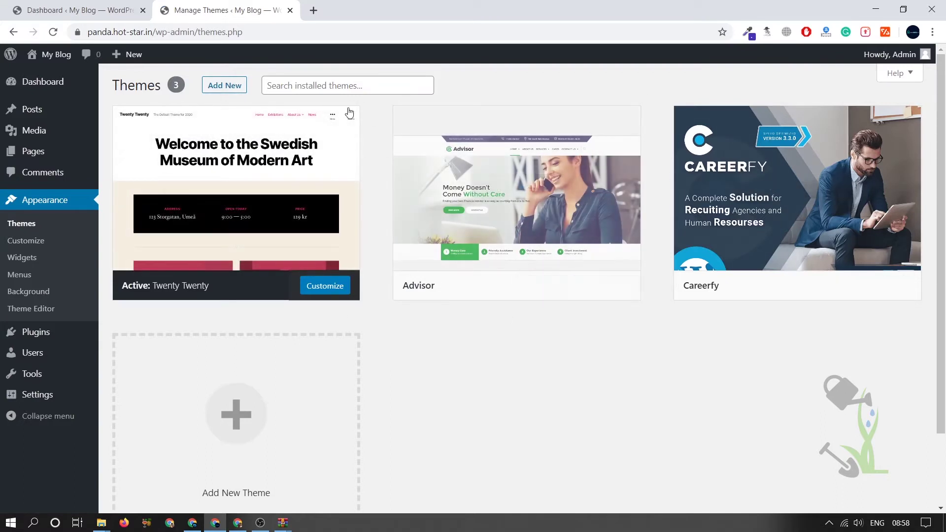
Step: Open the Add Themes page to browse the featured themes
{"action": "left_click", "coordinate": [238, 87]}
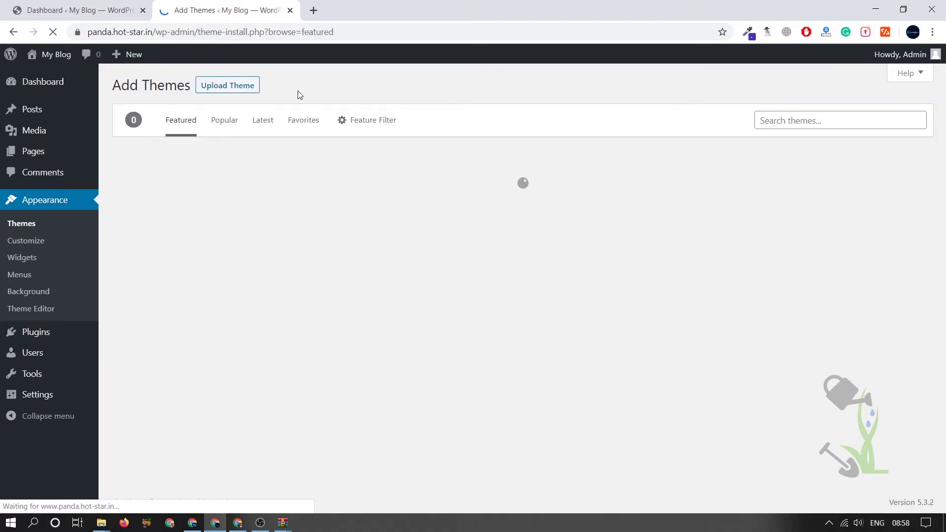
{"action": "scroll", "coordinate": [391, 242], "scroll_direction": "down", "scroll_amount": 3}
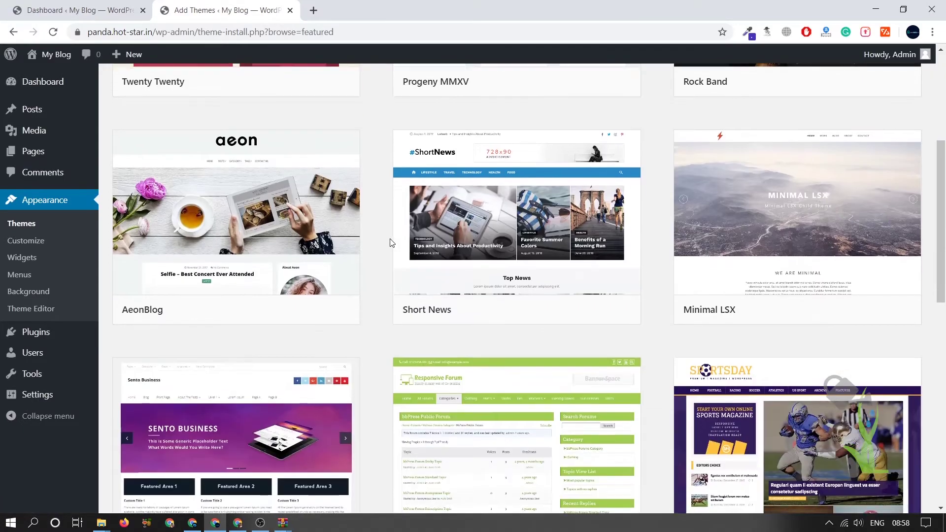
{"action": "scroll", "coordinate": [391, 243], "scroll_direction": "down", "scroll_amount": 5}
{"action": "scroll", "coordinate": [389, 239], "scroll_direction": "down", "scroll_amount": 3}
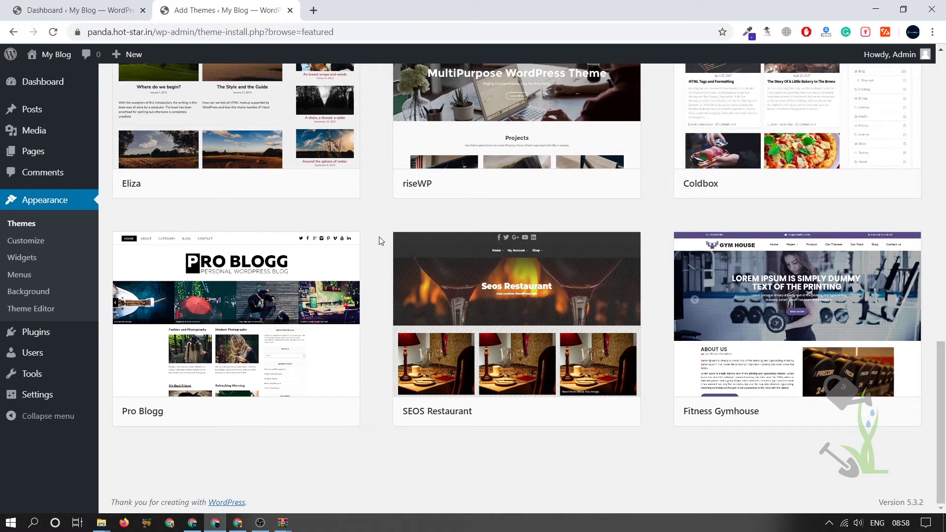
{"action": "scroll", "coordinate": [379, 240], "scroll_direction": "up", "scroll_amount": 6}
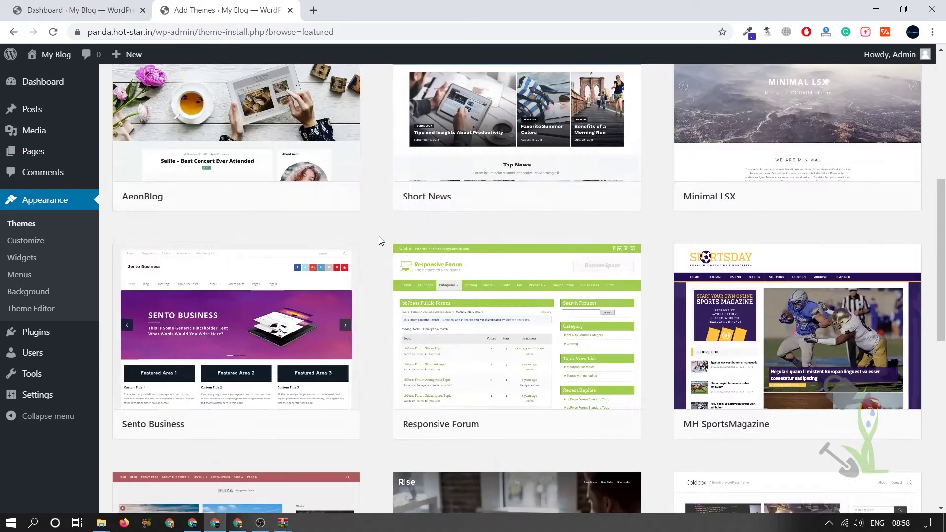
{"action": "scroll", "coordinate": [380, 240], "scroll_direction": "up", "scroll_amount": 5}
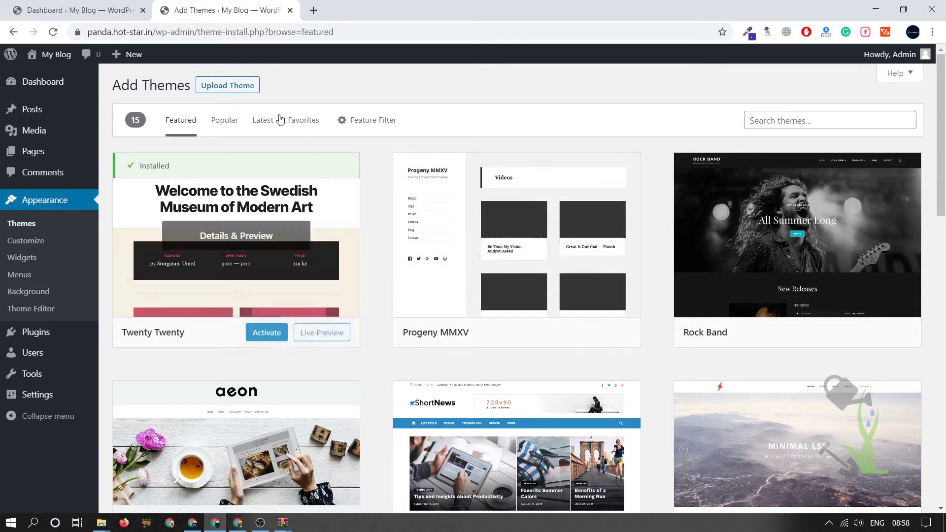
Step: Upload advisor.zip through the theme upload form and install it
{"action": "left_click", "coordinate": [235, 88]}
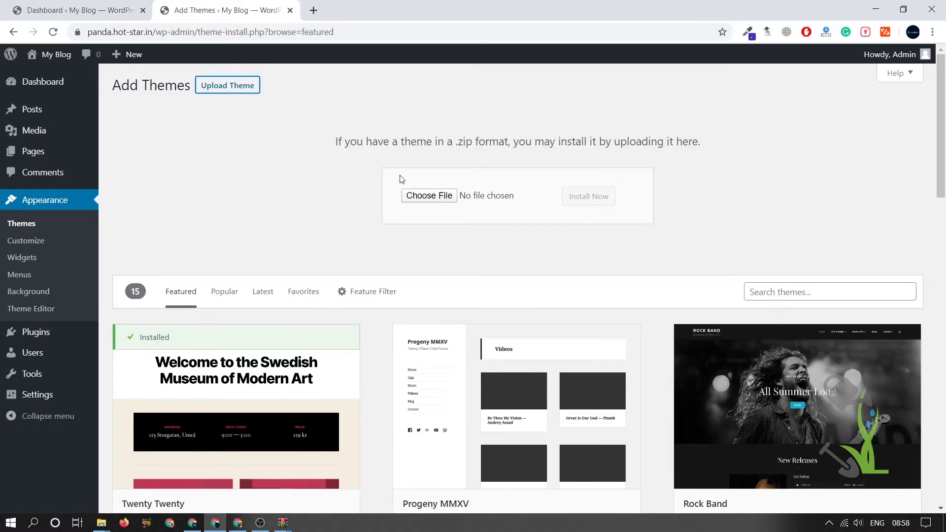
{"action": "left_click", "coordinate": [429, 195]}
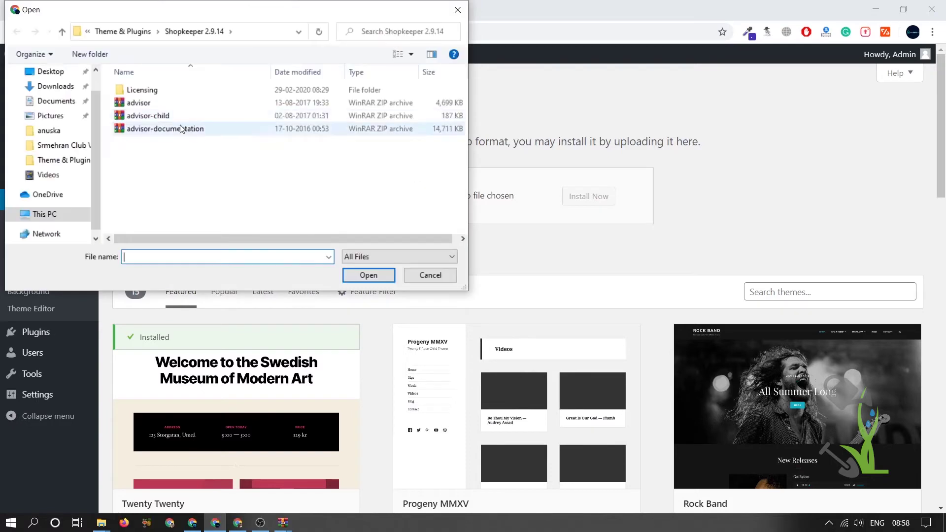
{"action": "double_click", "coordinate": [239, 103]}
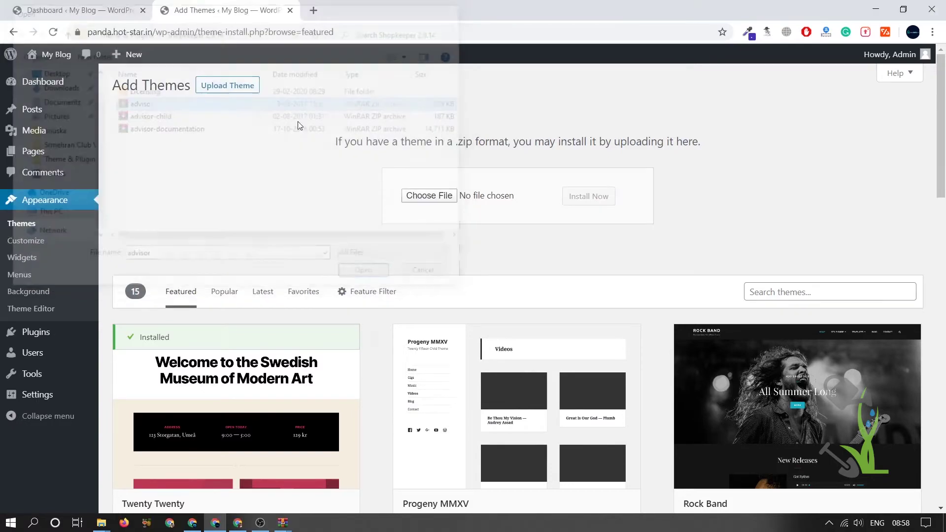
{"action": "left_click", "coordinate": [569, 196]}
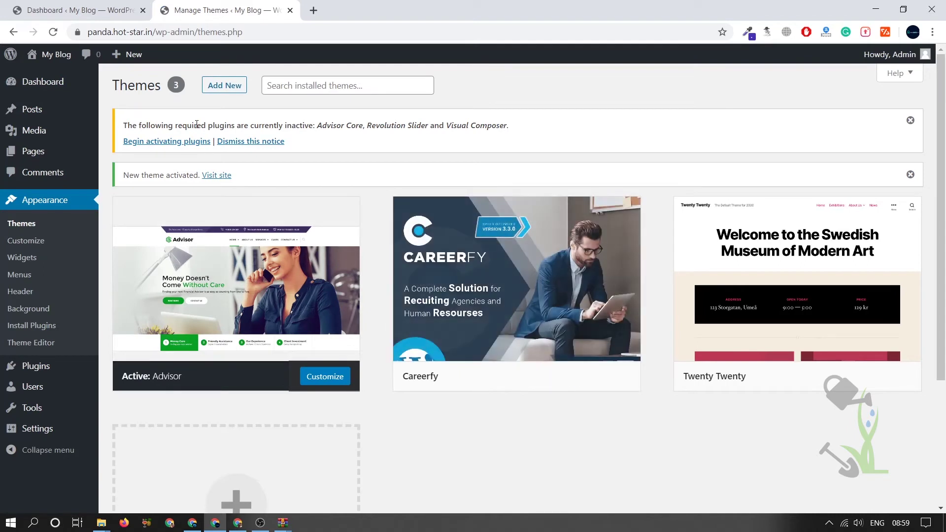
Step: Check the required-plugins notice and begin activating Advisor Core, Revolution Slider and Visual Composer
{"action": "left_click_drag", "start_coordinate": [124, 124], "coordinate": [311, 143]}
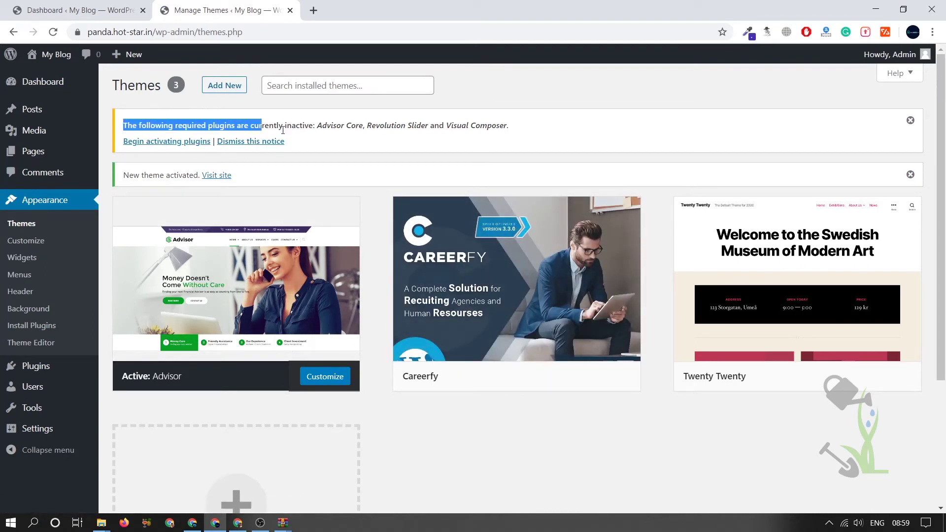
{"action": "left_click", "coordinate": [311, 142]}
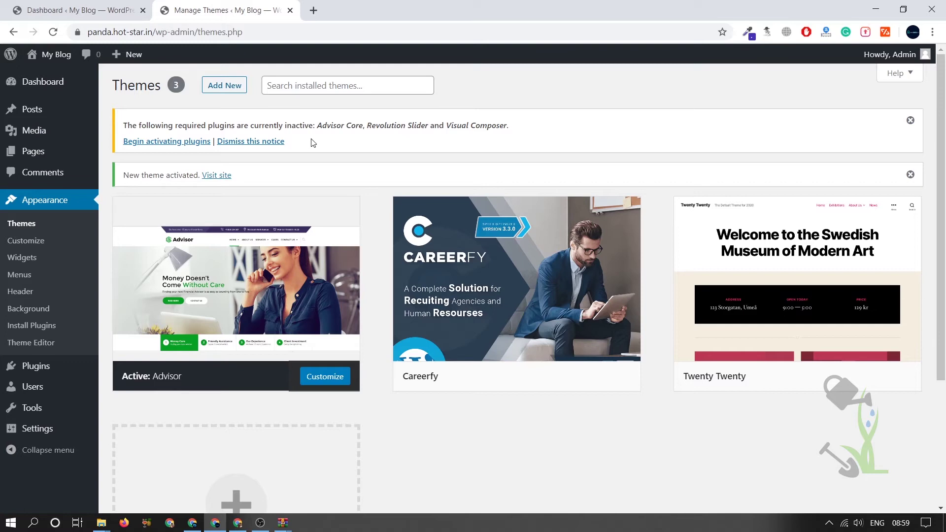
{"action": "left_click", "coordinate": [169, 141]}
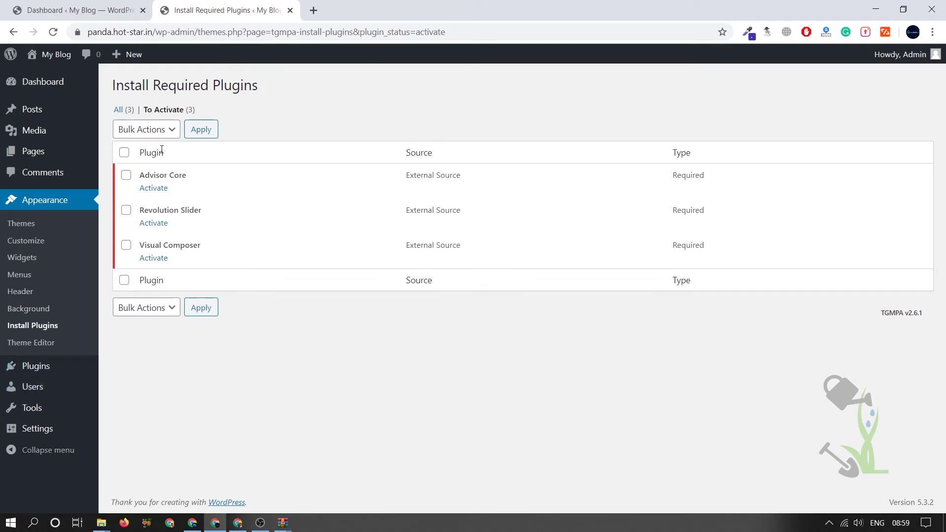
{"action": "mouse_move", "coordinate": [35, 366]}
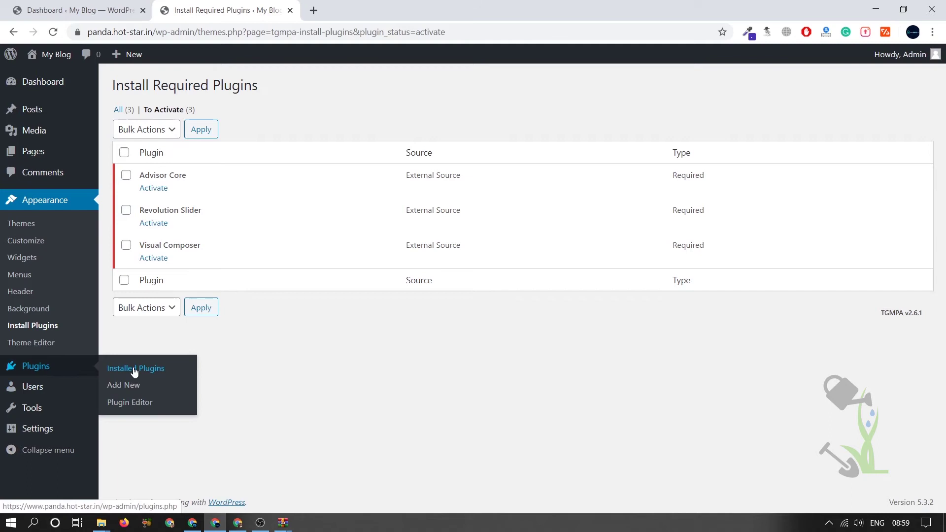
Step: Bulk-activate every plugin on the Installed Plugins list
{"action": "left_click", "coordinate": [134, 371]}
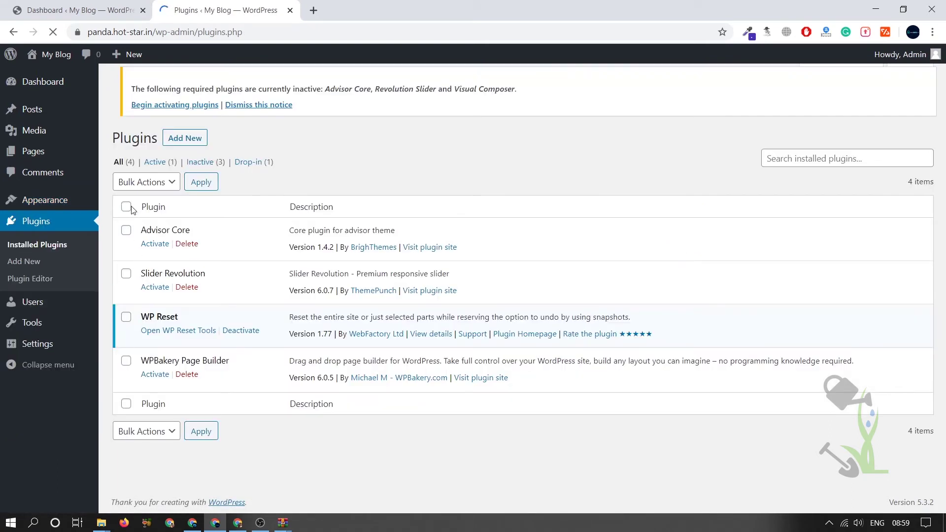
{"action": "left_click", "coordinate": [127, 211]}
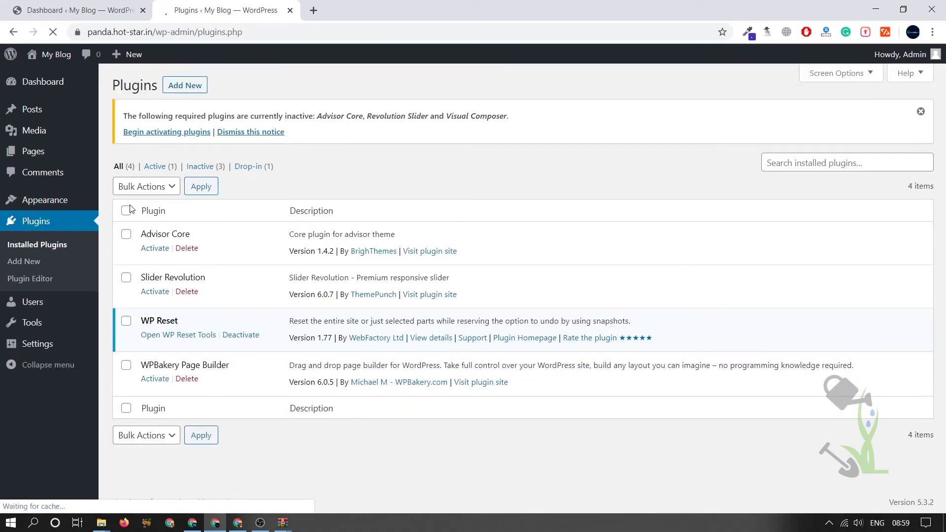
{"action": "left_click", "coordinate": [155, 194]}
{"action": "left_click", "coordinate": [155, 212]}
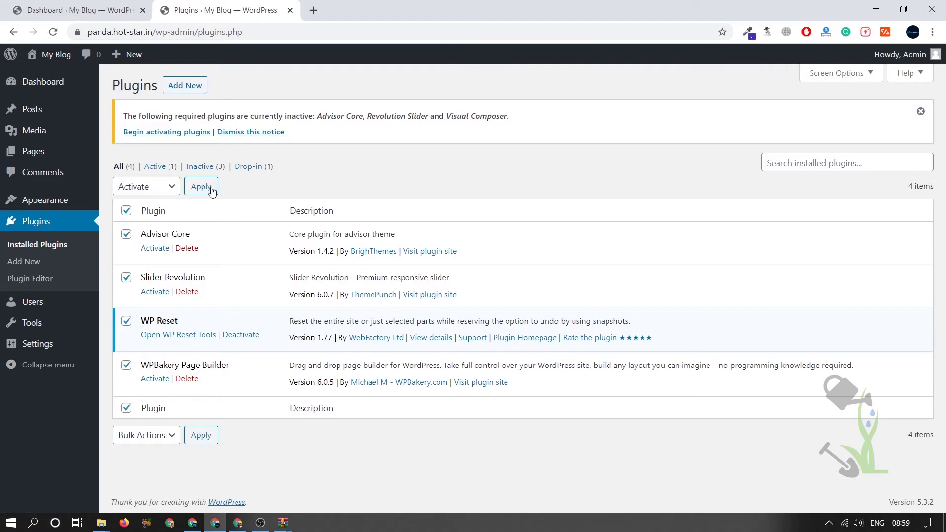
{"action": "left_click", "coordinate": [211, 190]}
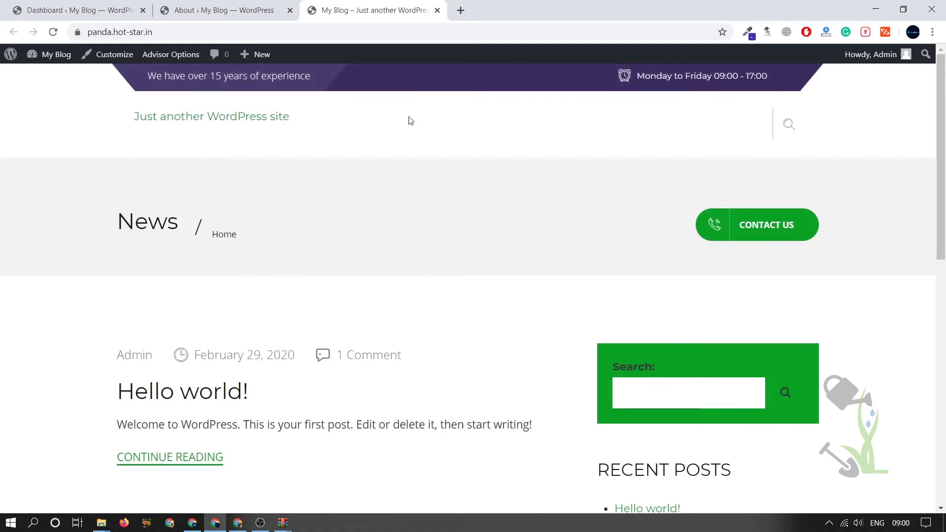
{"action": "scroll", "coordinate": [470, 226], "scroll_direction": "down", "scroll_amount": 3}
{"action": "scroll", "coordinate": [469, 227], "scroll_direction": "up", "scroll_amount": 3}
{"action": "scroll", "coordinate": [551, 180], "scroll_direction": "down", "scroll_amount": 4}
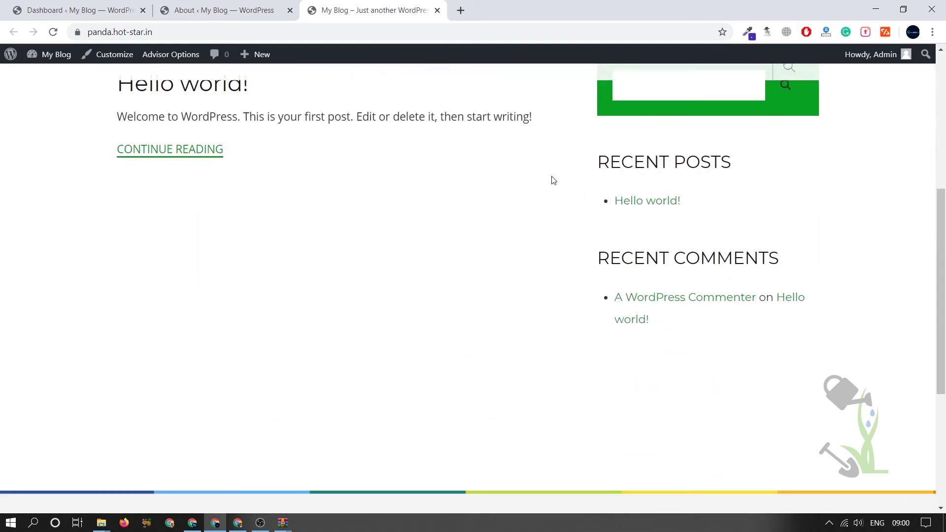
{"action": "scroll", "coordinate": [533, 178], "scroll_direction": "down", "scroll_amount": 3}
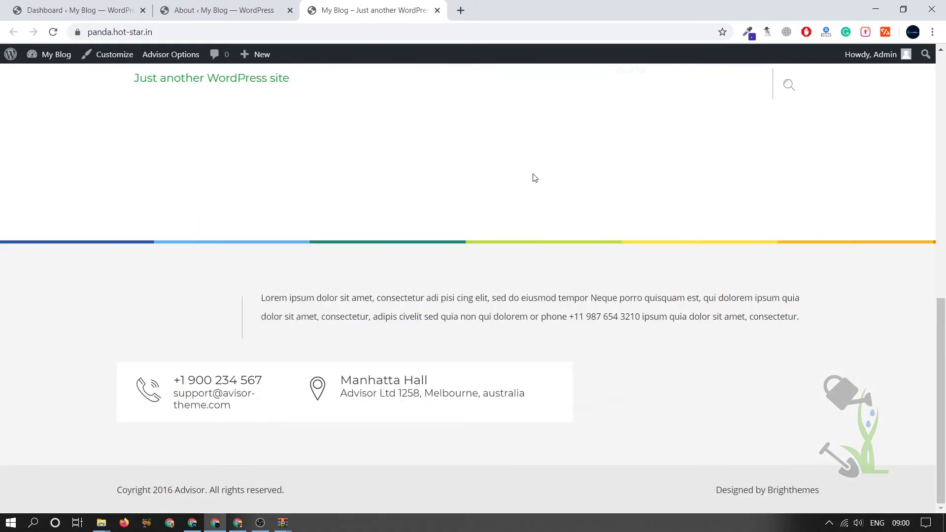
Step: Go back to the WPBakery welcome page in the admin tab
{"action": "left_click", "coordinate": [246, 8]}
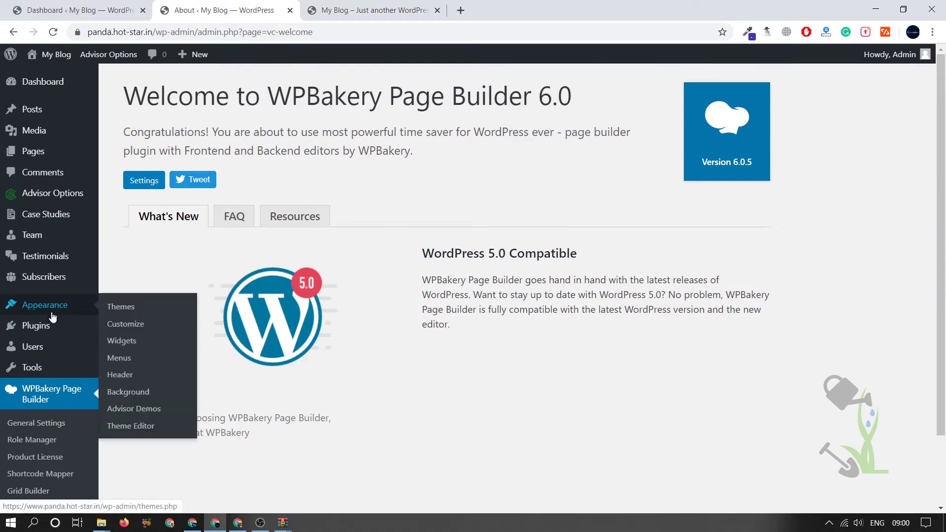
Step: Open Appearance > Advisor Demos to view the Demo One through Demo Eight layouts
{"action": "mouse_move", "coordinate": [44, 305]}
{"action": "left_click", "coordinate": [151, 411]}
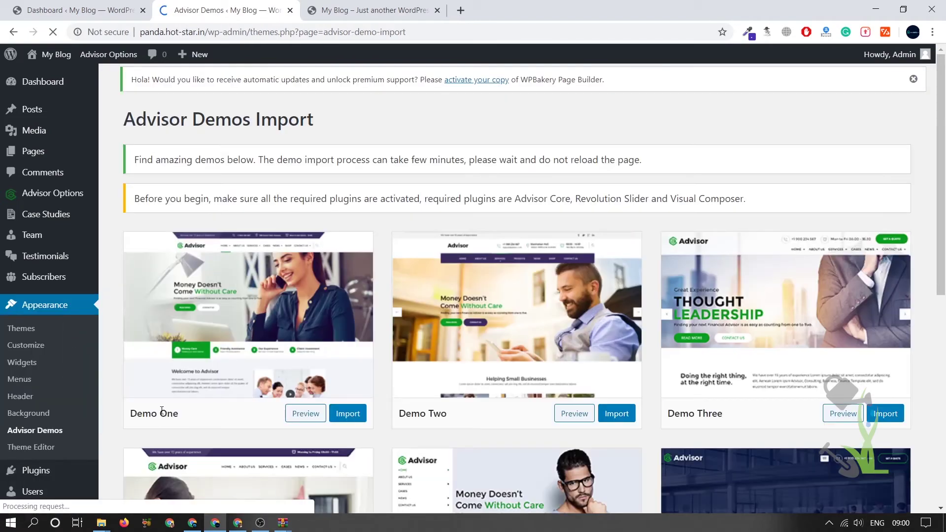
{"action": "scroll", "coordinate": [557, 290], "scroll_direction": "down", "scroll_amount": 3}
{"action": "scroll", "coordinate": [556, 293], "scroll_direction": "down", "scroll_amount": 1}
{"action": "scroll", "coordinate": [710, 406], "scroll_direction": "down", "scroll_amount": 1}
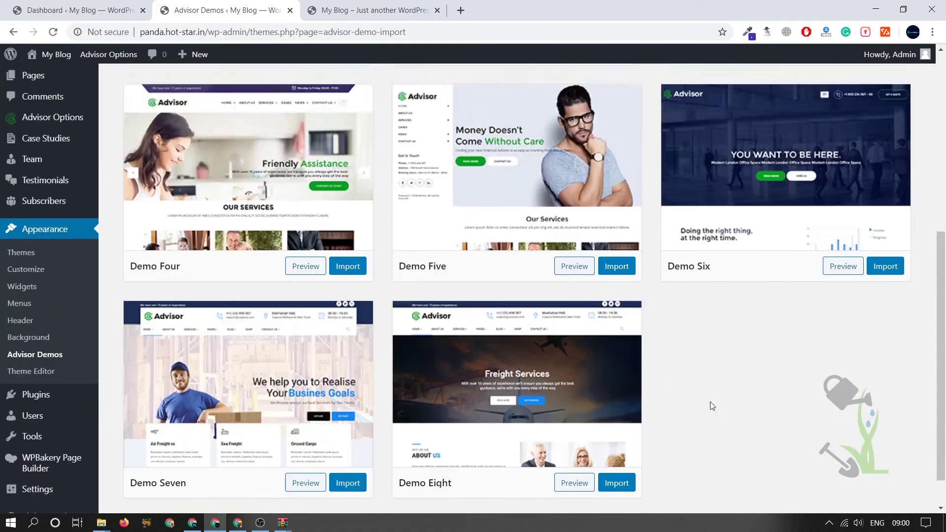
{"action": "scroll", "coordinate": [711, 406], "scroll_direction": "up", "scroll_amount": 5}
{"action": "scroll", "coordinate": [636, 343], "scroll_direction": "down", "scroll_amount": 1}
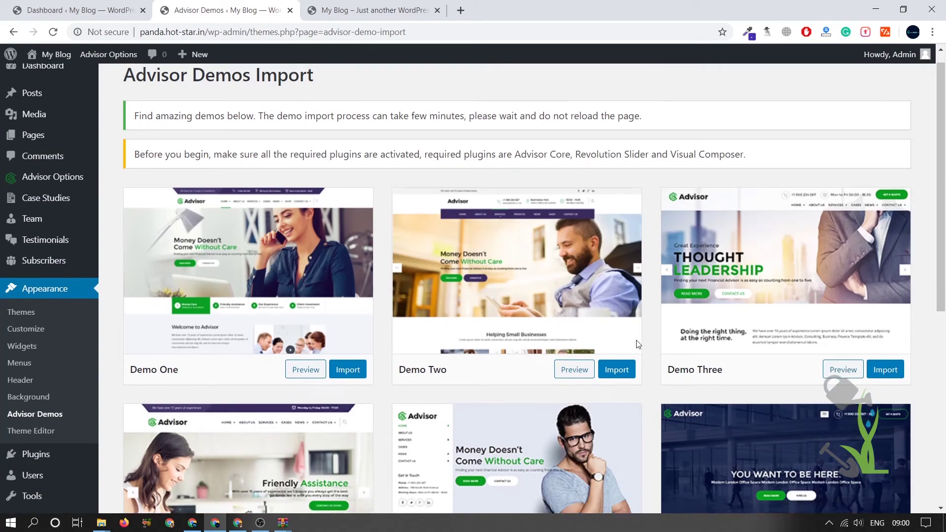
{"action": "scroll", "coordinate": [636, 344], "scroll_direction": "down", "scroll_amount": 4}
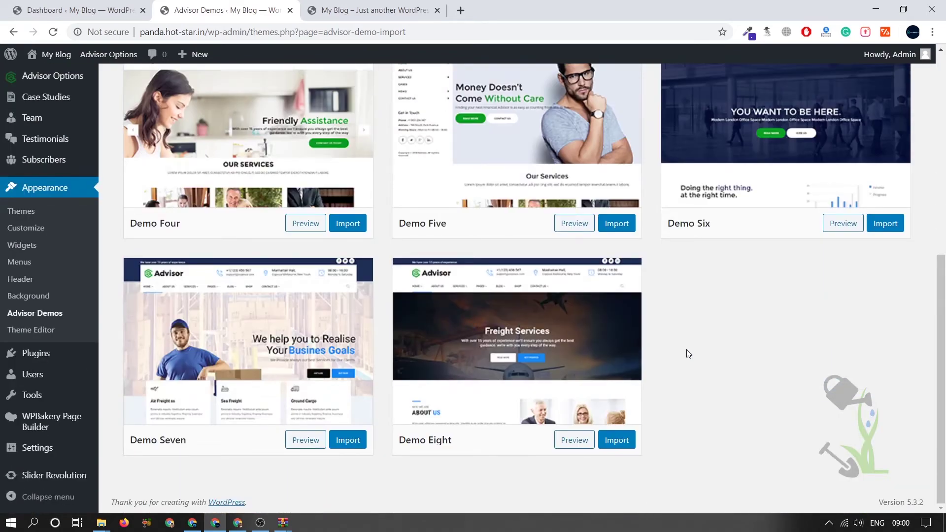
{"action": "scroll", "coordinate": [686, 349], "scroll_direction": "up", "scroll_amount": 5}
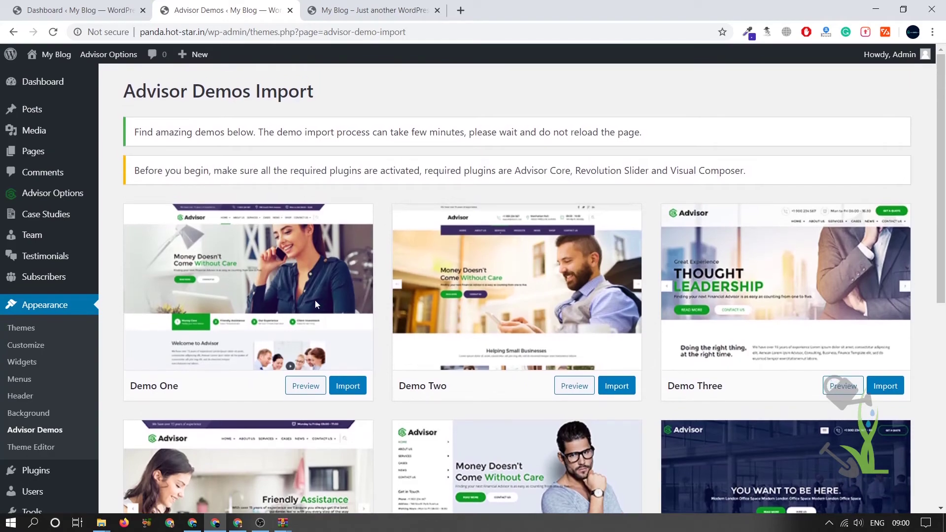
Step: Import Advisor Demo One and return to the import page showing 'That's it, all done!'
{"action": "left_click", "coordinate": [347, 386]}
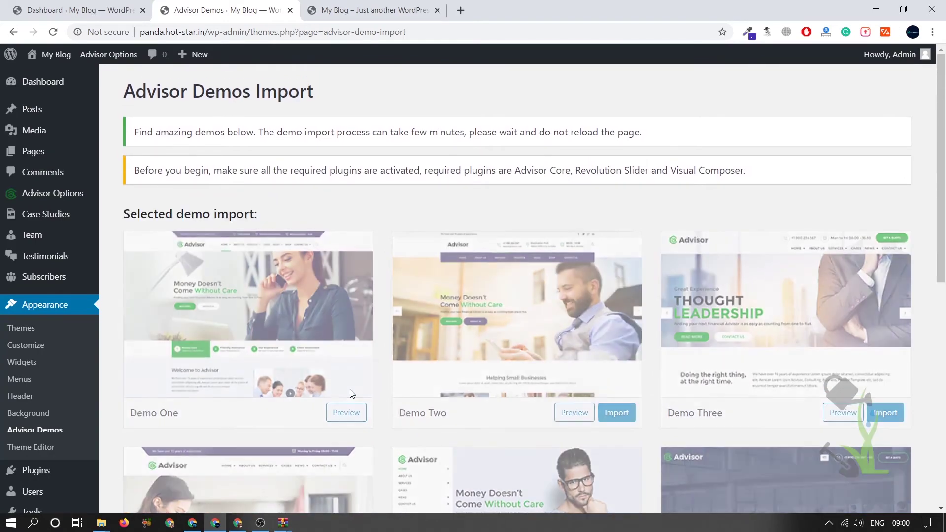
{"action": "scroll", "coordinate": [348, 389], "scroll_direction": "down", "scroll_amount": 1}
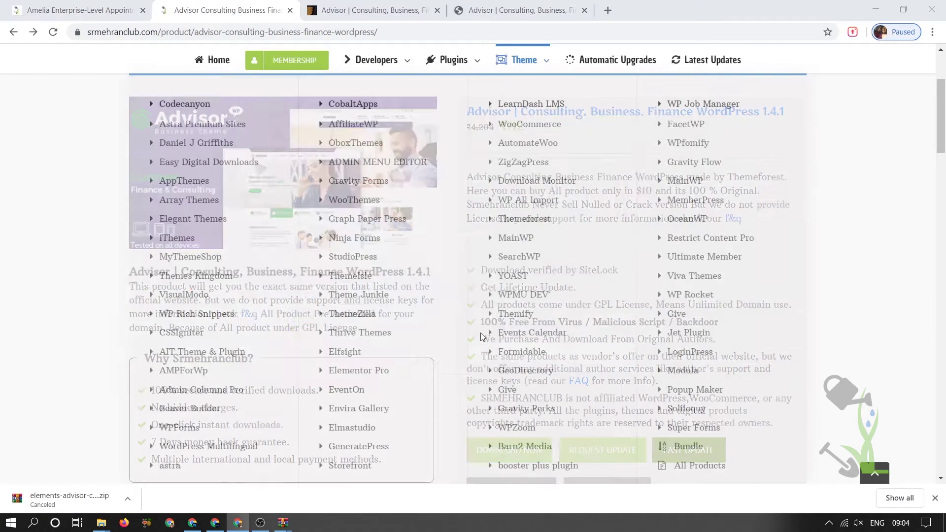
{"action": "key", "text": "alt+Tab"}
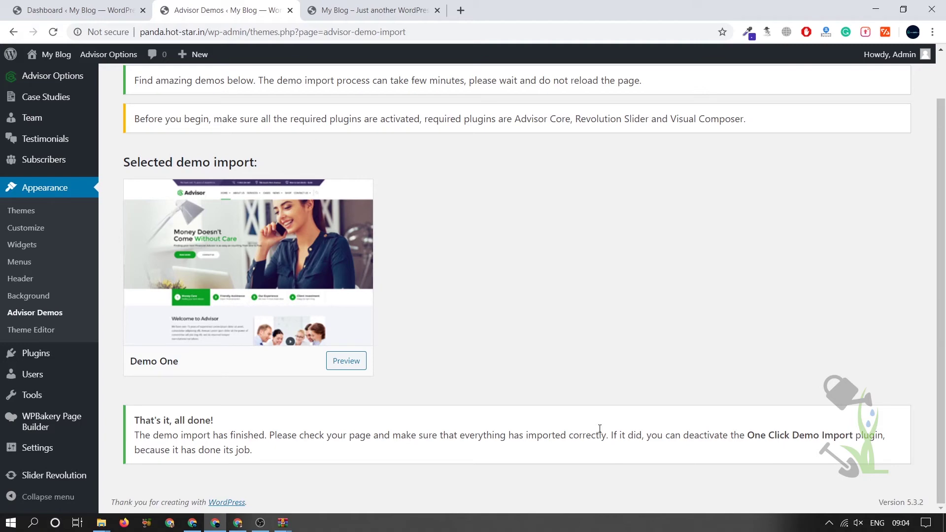
Step: Reload the 'My Blog – Just another WordPress site' tab to show the Demo One homepage
{"action": "left_click", "coordinate": [381, 10]}
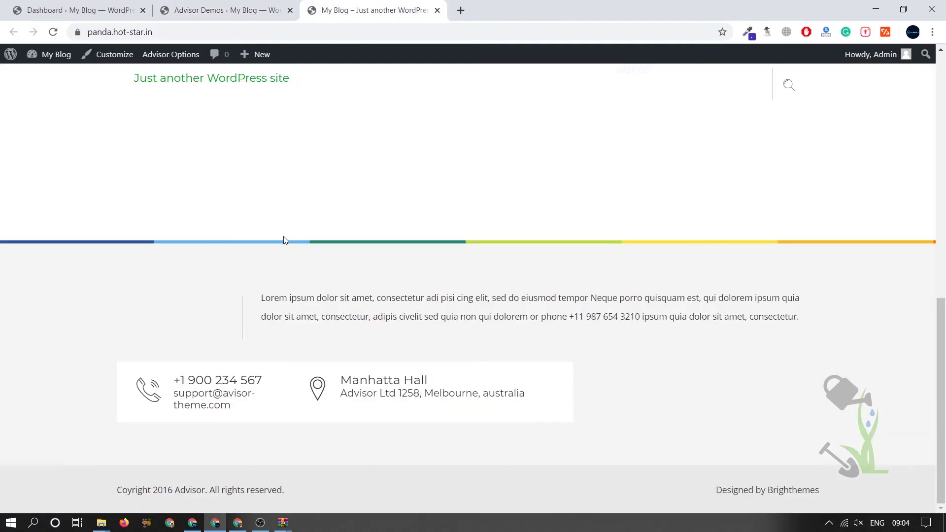
{"action": "scroll", "coordinate": [252, 250], "scroll_direction": "up", "scroll_amount": 10}
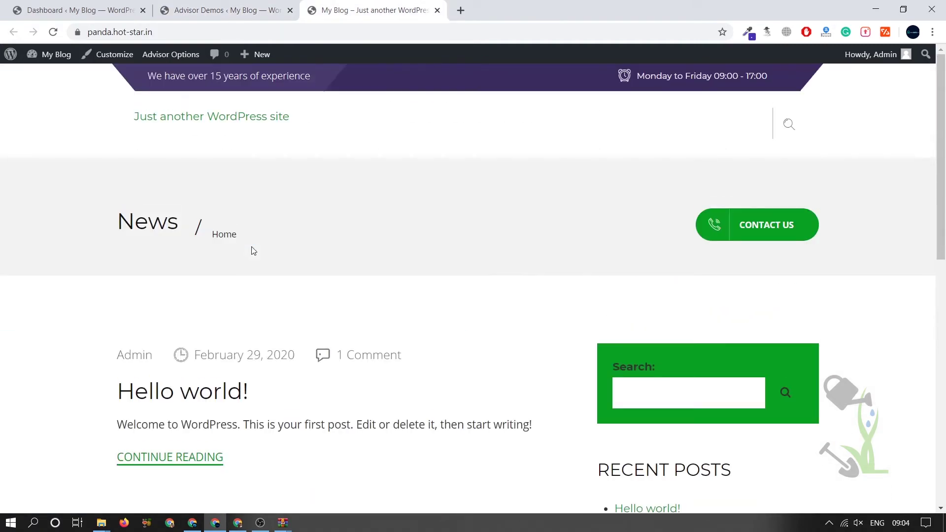
{"action": "key", "text": "F5"}
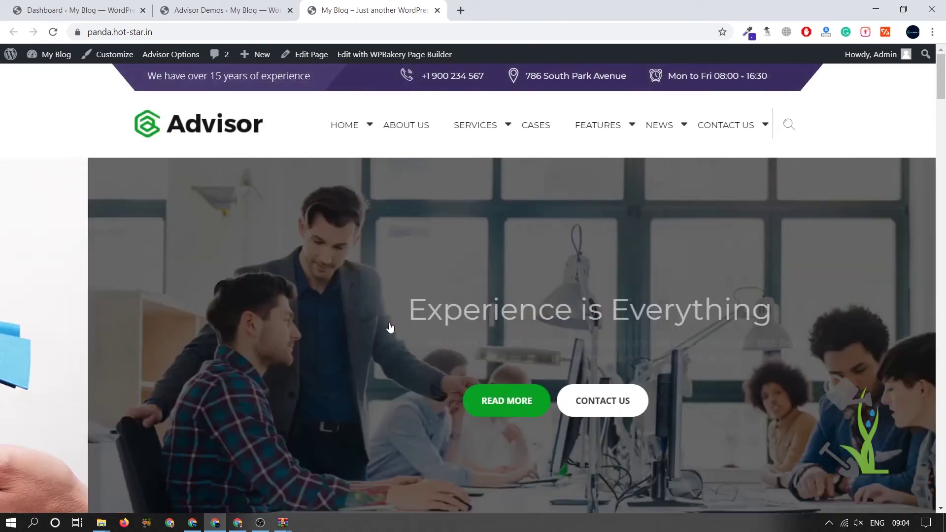
{"action": "scroll", "coordinate": [228, 362], "scroll_direction": "down", "scroll_amount": 1}
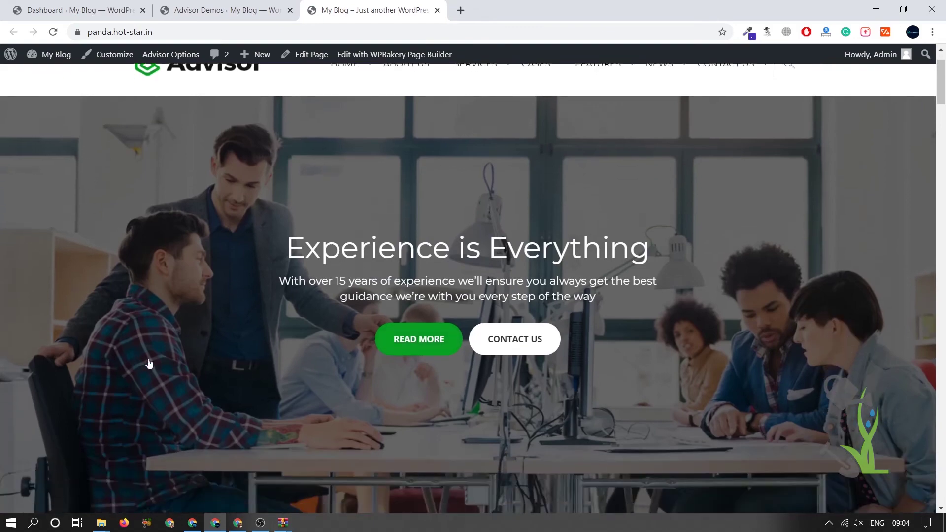
Step: Scroll the Advisor homepage to the footer, highlighting 'Experience is Everything', then open the page's context menu
{"action": "left_click_drag", "start_coordinate": [618, 264], "coordinate": [103, 264]}
{"action": "scroll", "coordinate": [103, 263], "scroll_direction": "down", "scroll_amount": 2}
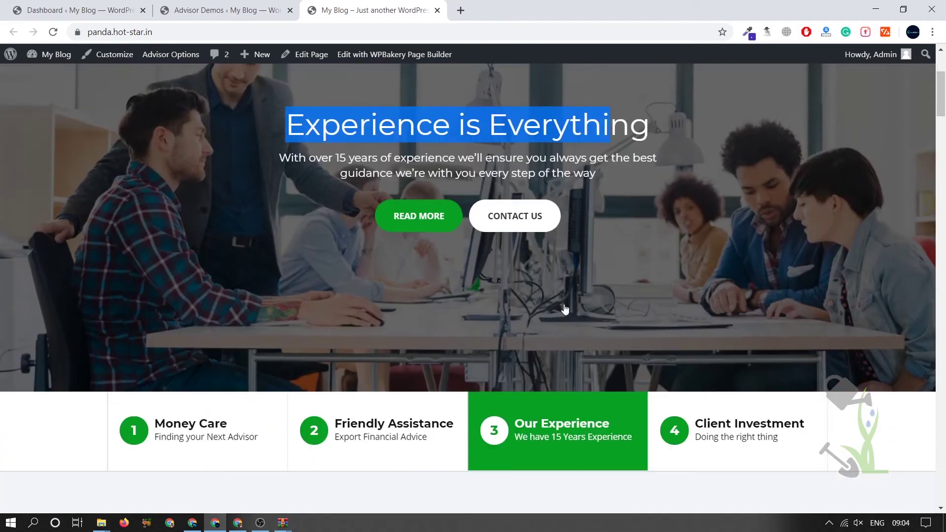
{"action": "left_click", "coordinate": [76, 306]}
{"action": "scroll", "coordinate": [83, 288], "scroll_direction": "up", "scroll_amount": 3}
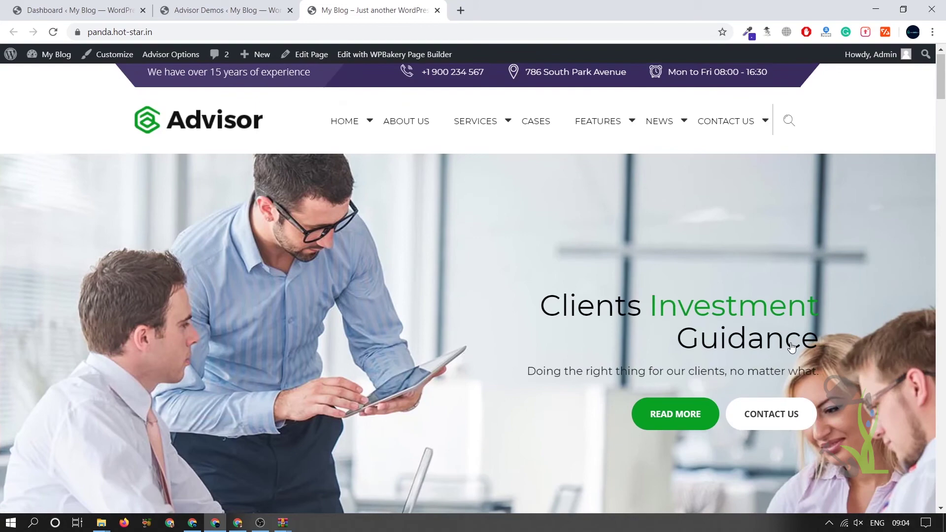
{"action": "scroll", "coordinate": [791, 348], "scroll_direction": "down", "scroll_amount": 2}
{"action": "scroll", "coordinate": [450, 349], "scroll_direction": "down", "scroll_amount": 3}
{"action": "scroll", "coordinate": [416, 337], "scroll_direction": "down", "scroll_amount": 2}
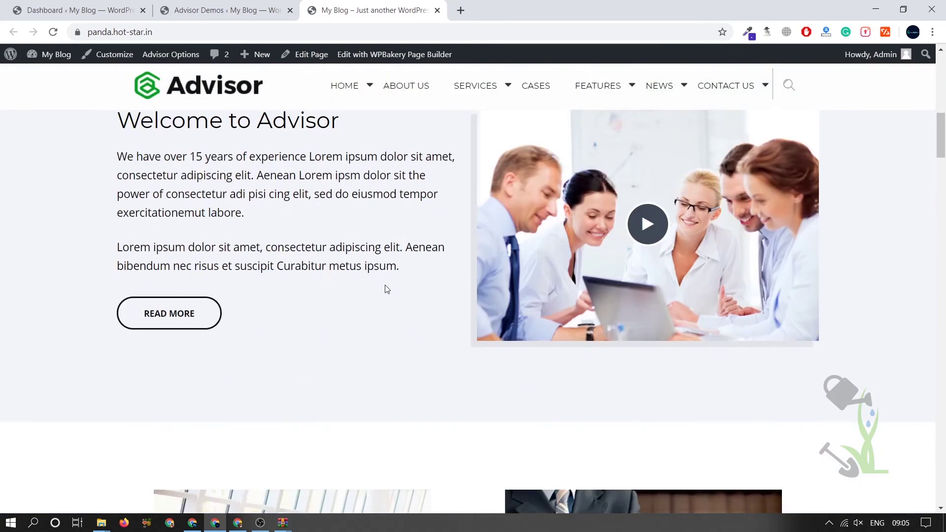
{"action": "scroll", "coordinate": [424, 222], "scroll_direction": "down", "scroll_amount": 3}
{"action": "scroll", "coordinate": [424, 221], "scroll_direction": "down", "scroll_amount": 2}
{"action": "scroll", "coordinate": [562, 192], "scroll_direction": "down", "scroll_amount": 1}
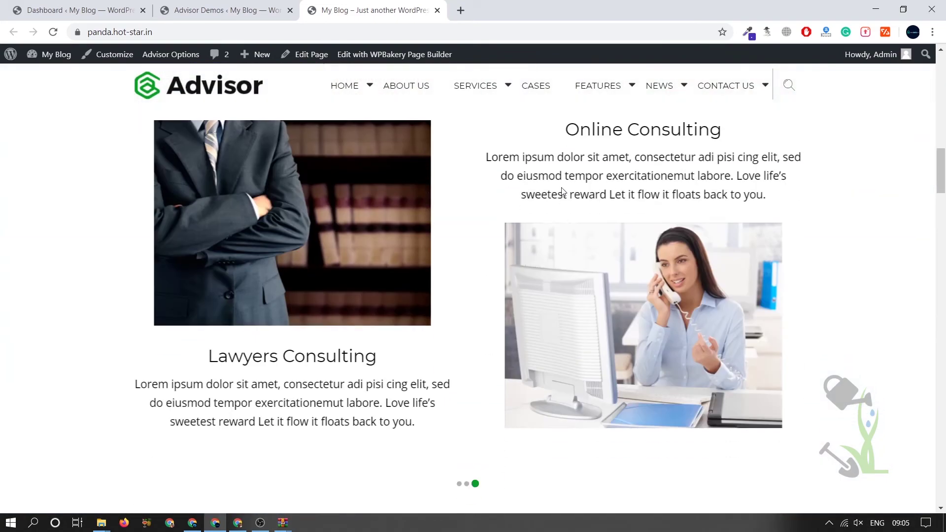
{"action": "scroll", "coordinate": [562, 192], "scroll_direction": "down", "scroll_amount": 1}
{"action": "scroll", "coordinate": [517, 190], "scroll_direction": "down", "scroll_amount": 2}
{"action": "scroll", "coordinate": [503, 197], "scroll_direction": "down", "scroll_amount": 2}
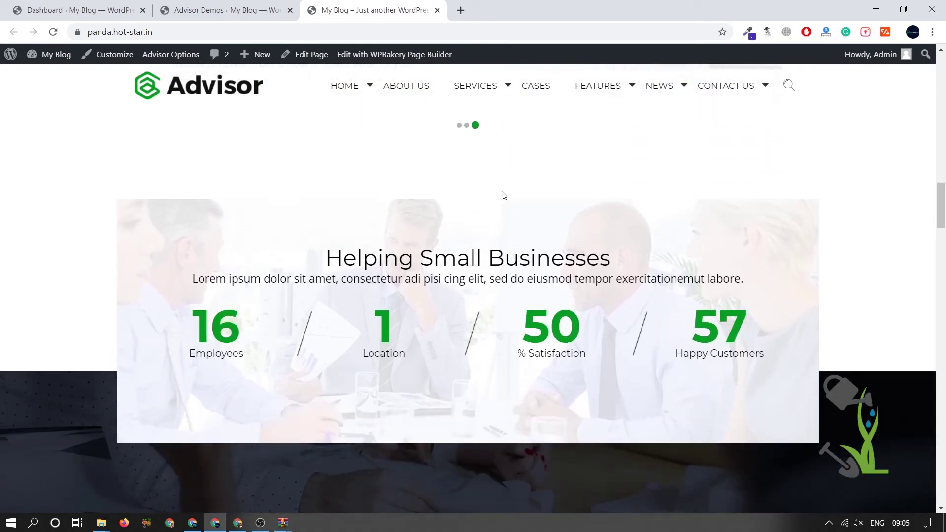
{"action": "scroll", "coordinate": [501, 195], "scroll_direction": "down", "scroll_amount": 3}
{"action": "scroll", "coordinate": [500, 195], "scroll_direction": "down", "scroll_amount": 3}
{"action": "scroll", "coordinate": [501, 195], "scroll_direction": "down", "scroll_amount": 4}
{"action": "scroll", "coordinate": [500, 195], "scroll_direction": "down", "scroll_amount": 4}
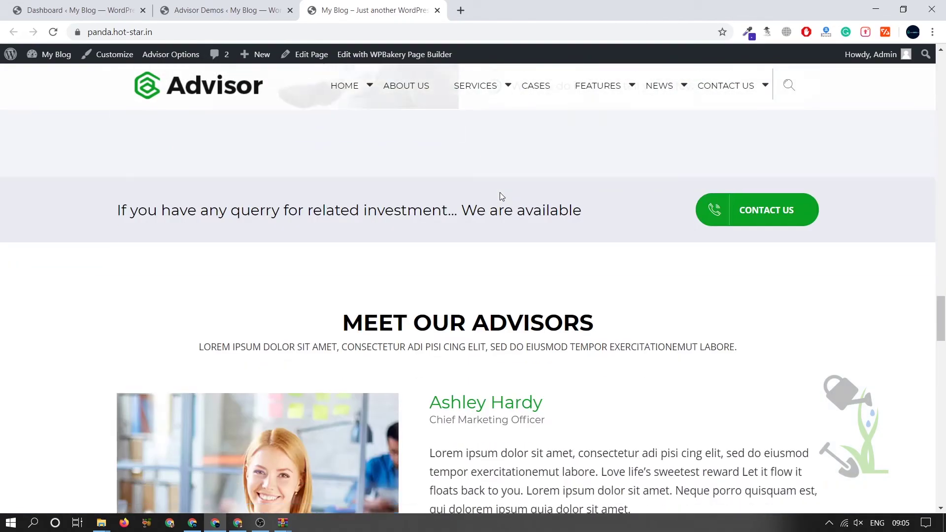
{"action": "scroll", "coordinate": [500, 196], "scroll_direction": "down", "scroll_amount": 4}
{"action": "scroll", "coordinate": [500, 196], "scroll_direction": "down", "scroll_amount": 4}
{"action": "scroll", "coordinate": [499, 196], "scroll_direction": "down", "scroll_amount": 4}
{"action": "scroll", "coordinate": [499, 196], "scroll_direction": "down", "scroll_amount": 4}
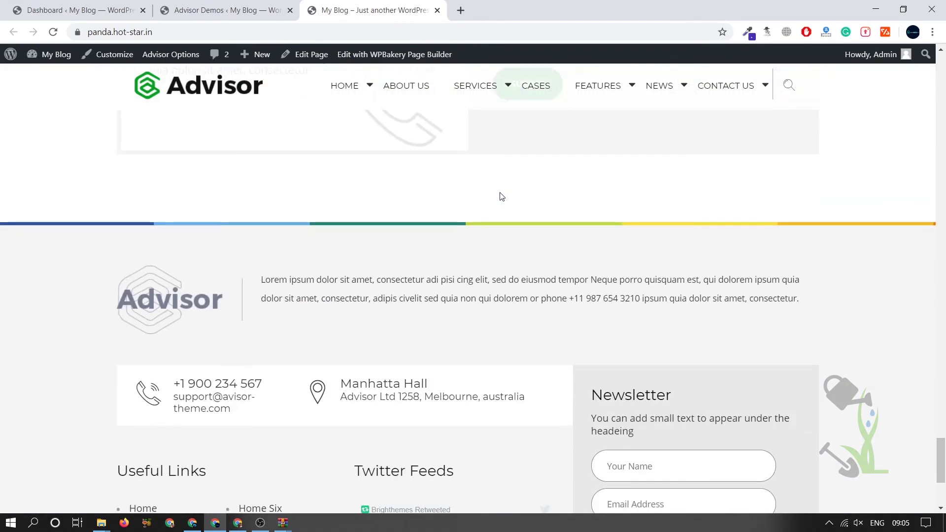
{"action": "scroll", "coordinate": [499, 196], "scroll_direction": "down", "scroll_amount": 3}
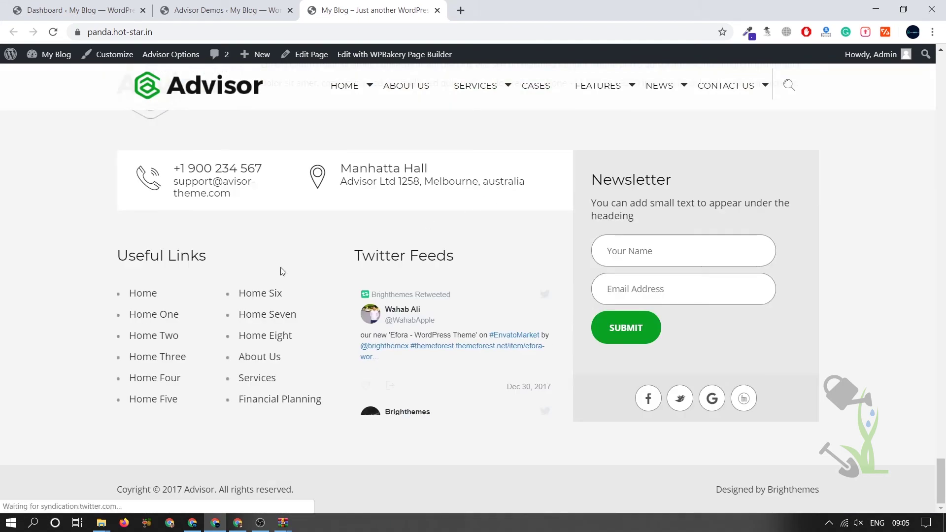
{"action": "right_click", "coordinate": [12, 219]}
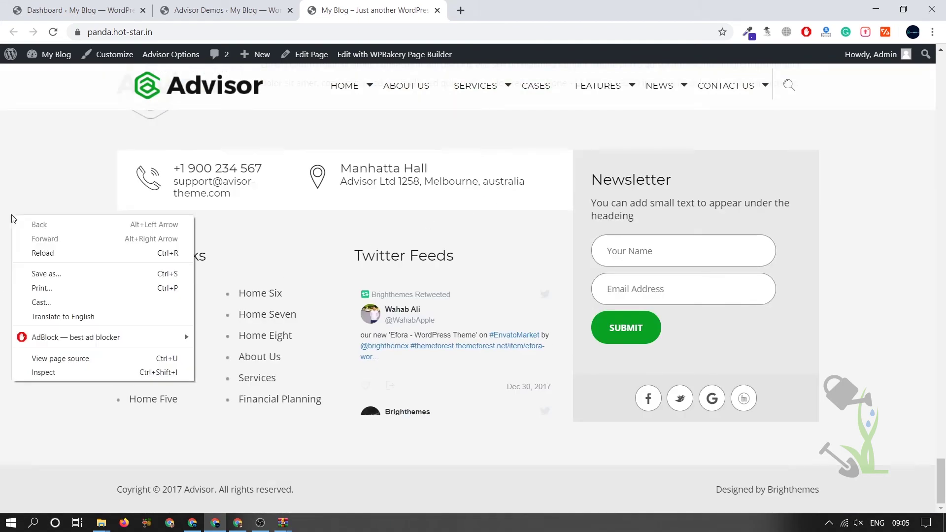
Step: Inspect the Advisor homepage in Chrome DevTools, then close DevTools to restore desktop width
{"action": "left_click", "coordinate": [72, 371]}
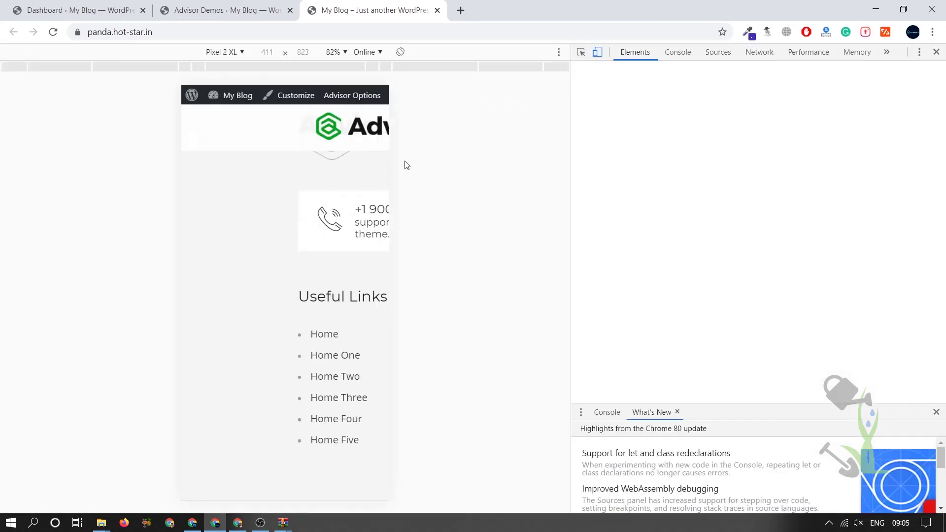
{"action": "scroll", "coordinate": [305, 455], "scroll_direction": "down", "scroll_amount": 5}
{"action": "scroll", "coordinate": [305, 456], "scroll_direction": "down", "scroll_amount": 3}
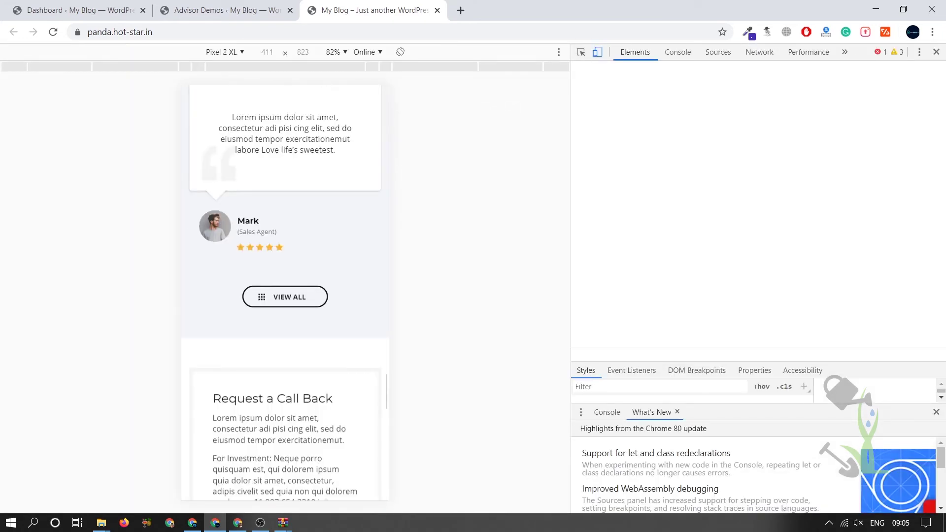
{"action": "scroll", "coordinate": [306, 456], "scroll_direction": "down", "scroll_amount": 8}
{"action": "scroll", "coordinate": [325, 208], "scroll_direction": "up", "scroll_amount": 5}
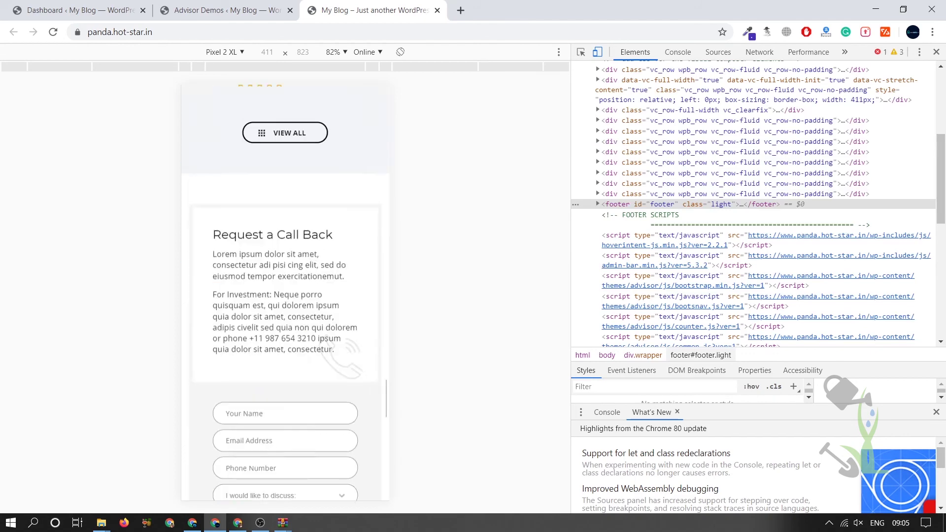
{"action": "scroll", "coordinate": [325, 208], "scroll_direction": "up", "scroll_amount": 5}
{"action": "scroll", "coordinate": [325, 208], "scroll_direction": "up", "scroll_amount": 5}
{"action": "scroll", "coordinate": [285, 295], "scroll_direction": "up", "scroll_amount": 5}
{"action": "scroll", "coordinate": [284, 295], "scroll_direction": "up", "scroll_amount": 5}
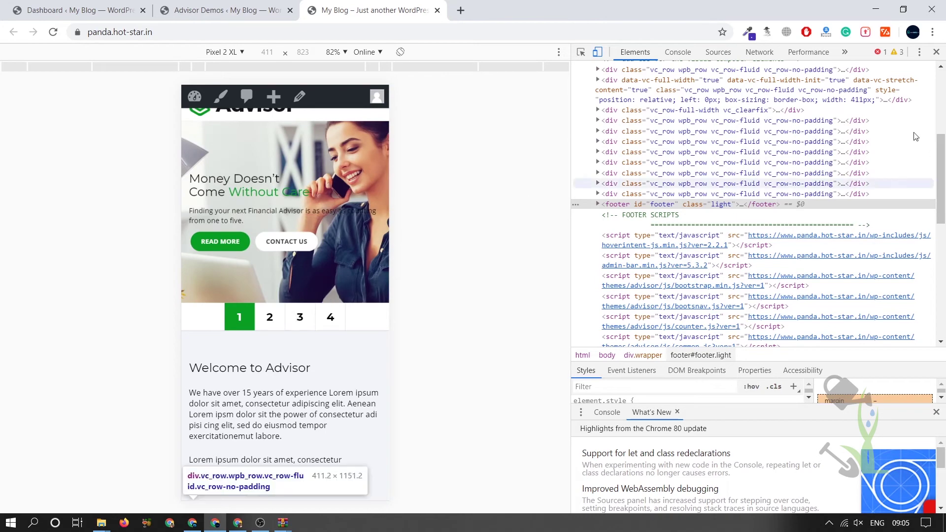
{"action": "left_click", "coordinate": [936, 52]}
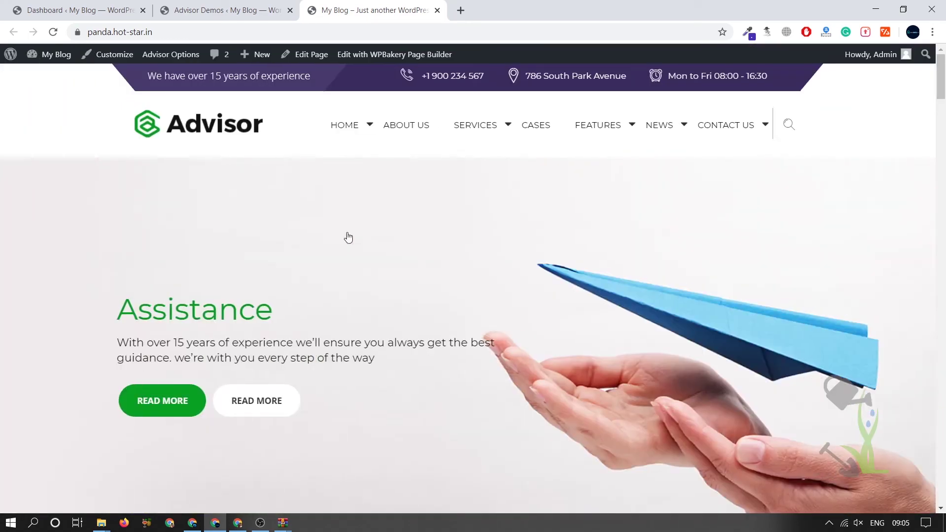
{"action": "scroll", "coordinate": [388, 255], "scroll_direction": "down", "scroll_amount": 5}
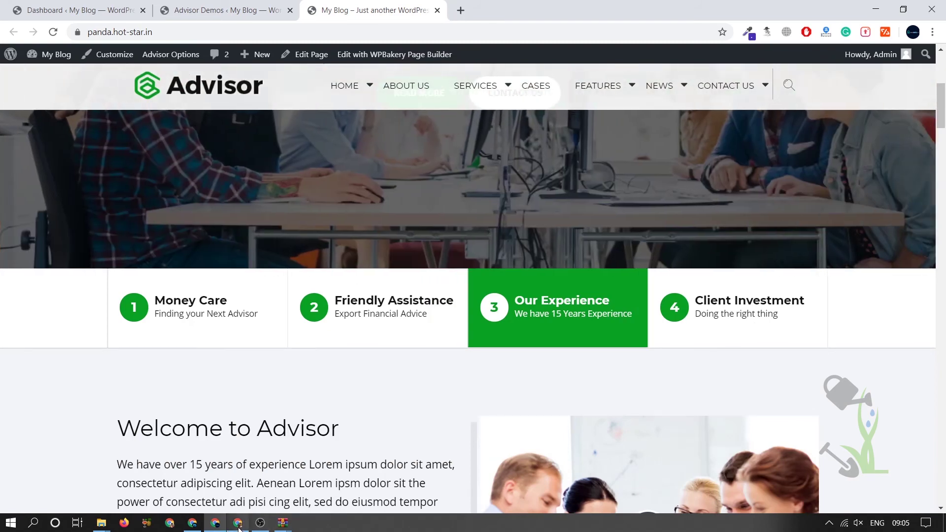
Step: Compare the srmehranclub Advisor product page with its ThemeForest listing, then return to srmehranclub
{"action": "left_click", "coordinate": [237, 473]}
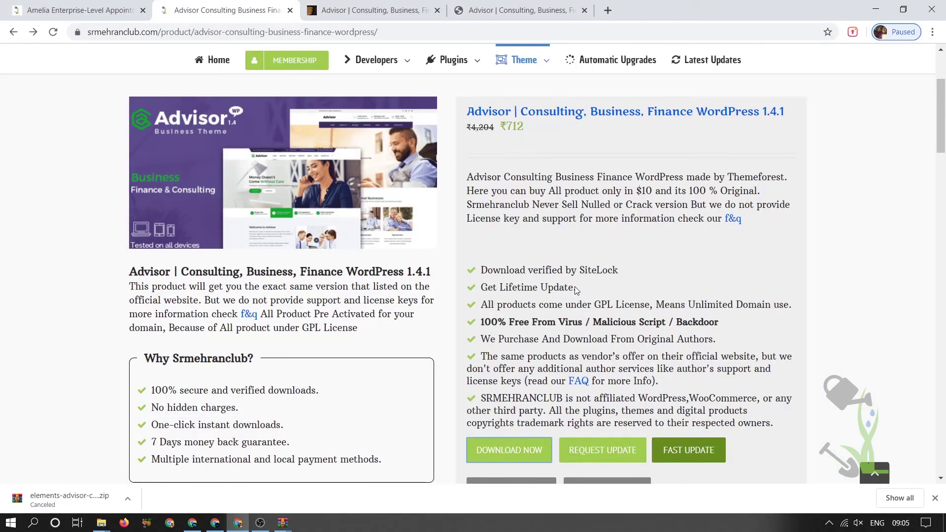
{"action": "scroll", "coordinate": [574, 290], "scroll_direction": "up", "scroll_amount": 2}
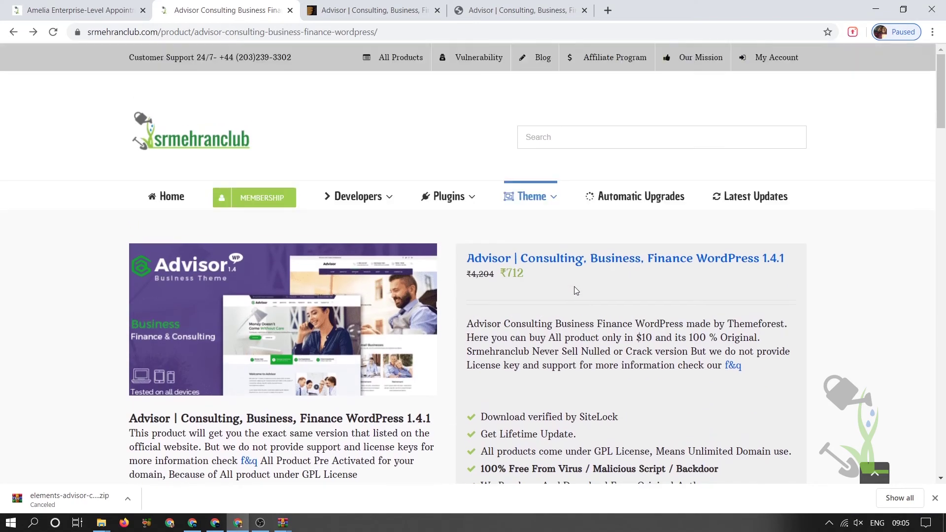
{"action": "scroll", "coordinate": [519, 298], "scroll_direction": "down", "scroll_amount": 2}
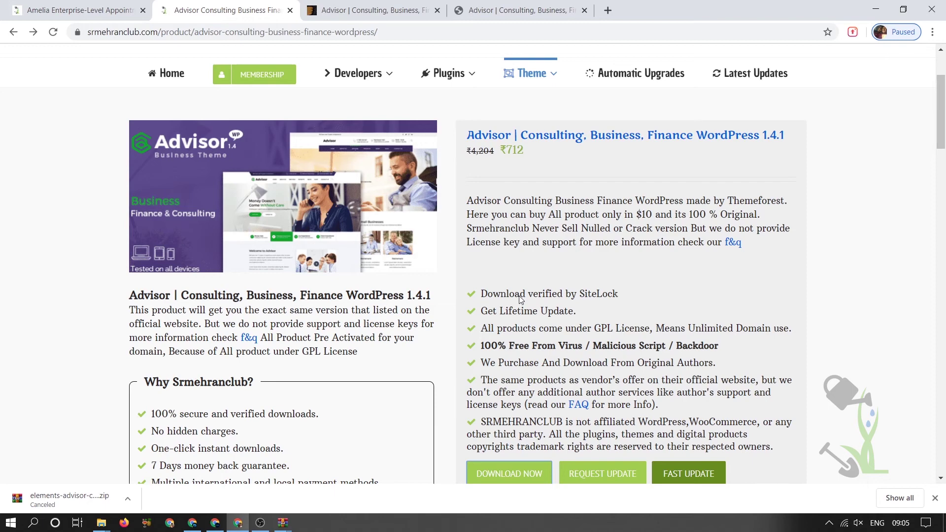
{"action": "left_click", "coordinate": [373, 9]}
{"action": "left_click", "coordinate": [250, 4]}
{"action": "left_click", "coordinate": [419, 4]}
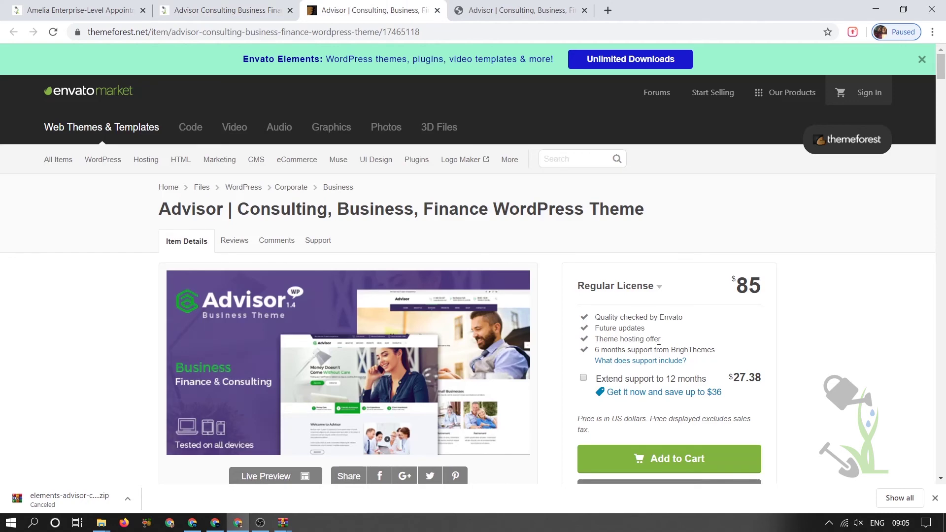
{"action": "left_click", "coordinate": [231, 6]}
{"action": "scroll", "coordinate": [617, 379], "scroll_direction": "down", "scroll_amount": 1}
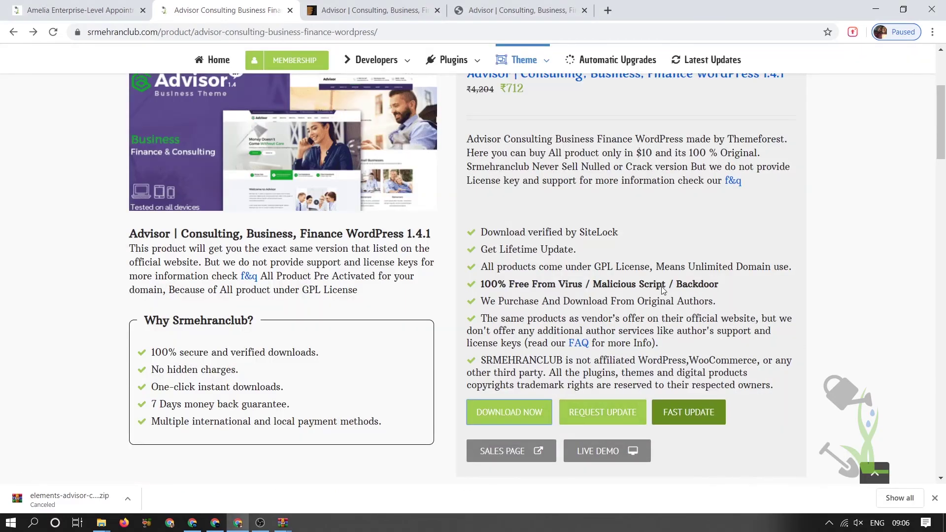
{"action": "scroll", "coordinate": [646, 281], "scroll_direction": "up", "scroll_amount": 3}
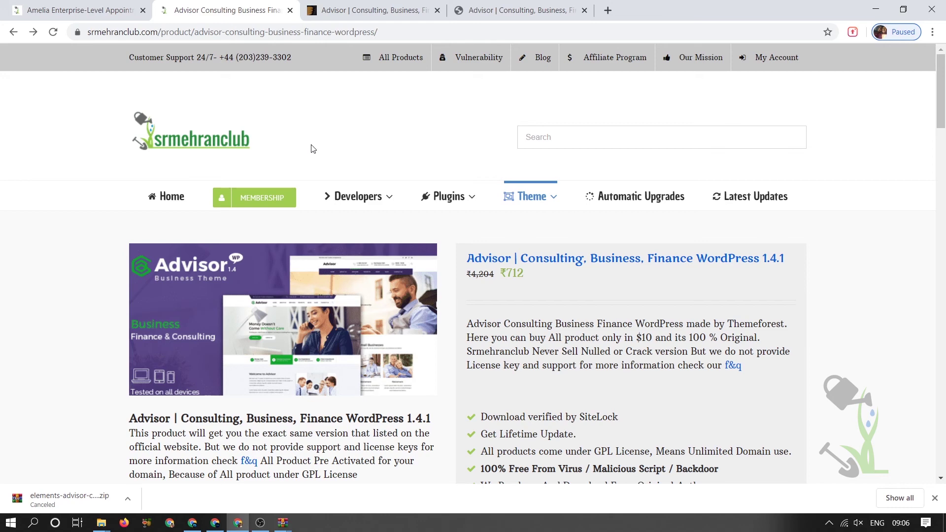
Step: Browse the srmehranclub MEMBERSHIP plans, highlighting the Standard plan's 300-item download limit
{"action": "left_click", "coordinate": [278, 205]}
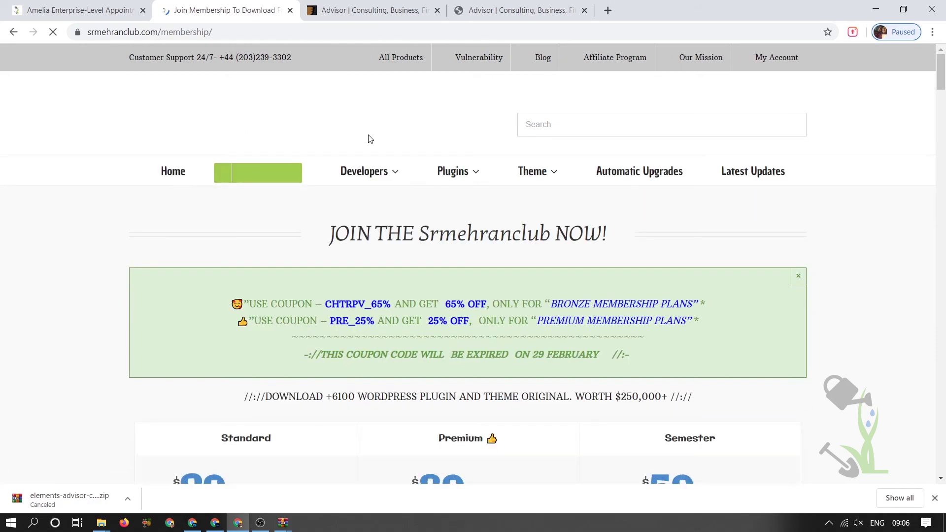
{"action": "scroll", "coordinate": [369, 140], "scroll_direction": "down", "scroll_amount": 5}
{"action": "scroll", "coordinate": [467, 154], "scroll_direction": "down", "scroll_amount": 4}
{"action": "scroll", "coordinate": [467, 154], "scroll_direction": "down", "scroll_amount": 2}
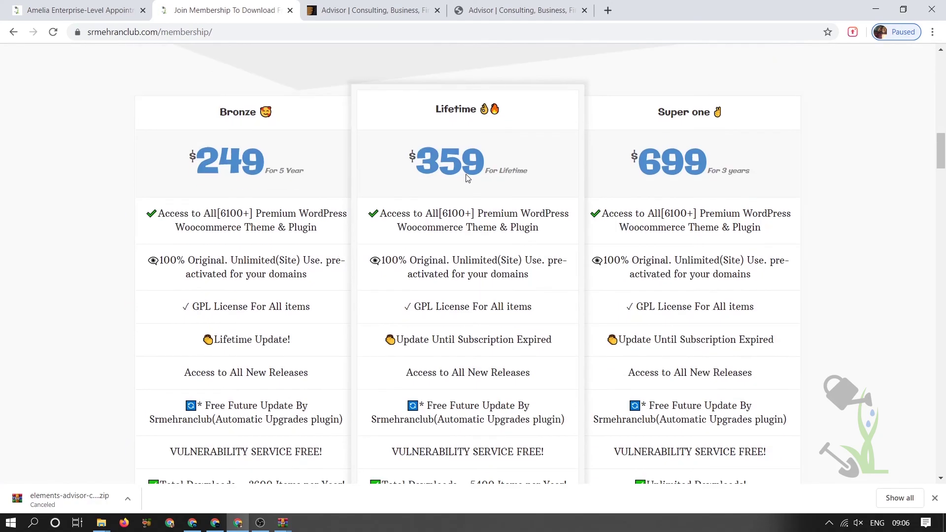
{"action": "scroll", "coordinate": [425, 145], "scroll_direction": "up", "scroll_amount": 1}
{"action": "scroll", "coordinate": [425, 144], "scroll_direction": "down", "scroll_amount": 3}
{"action": "scroll", "coordinate": [425, 145], "scroll_direction": "up", "scroll_amount": 2}
{"action": "scroll", "coordinate": [426, 147], "scroll_direction": "down", "scroll_amount": 4}
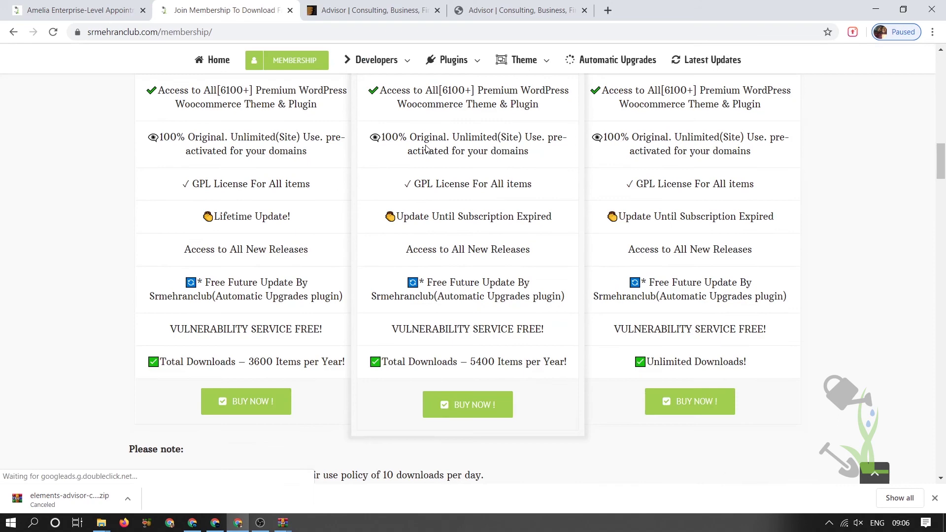
{"action": "scroll", "coordinate": [429, 149], "scroll_direction": "up", "scroll_amount": 1}
{"action": "scroll", "coordinate": [431, 149], "scroll_direction": "up", "scroll_amount": 3}
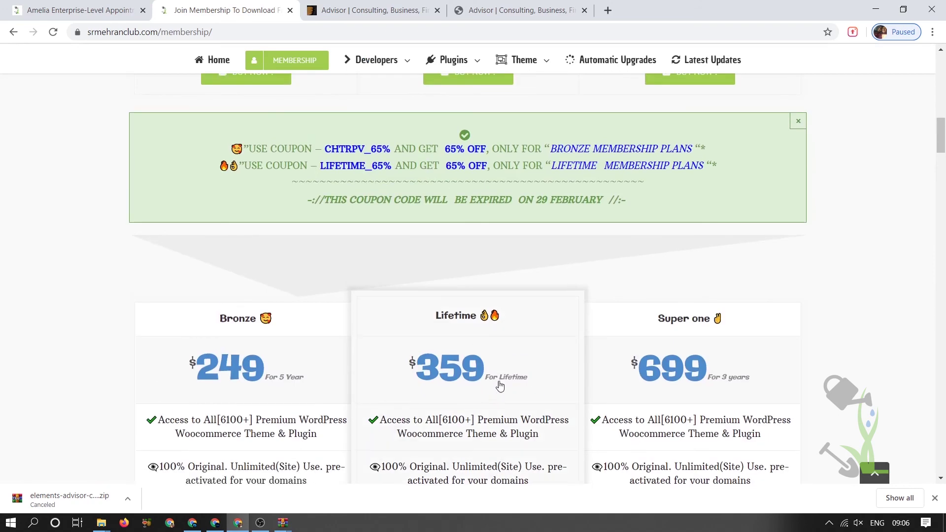
{"action": "scroll", "coordinate": [499, 386], "scroll_direction": "down", "scroll_amount": 4}
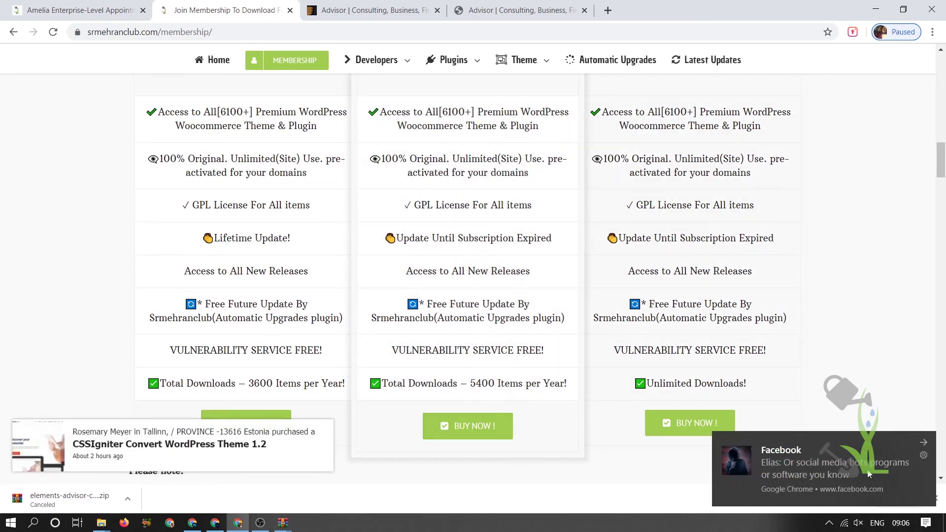
{"action": "scroll", "coordinate": [873, 371], "scroll_direction": "up", "scroll_amount": 5}
{"action": "scroll", "coordinate": [850, 370], "scroll_direction": "up", "scroll_amount": 3}
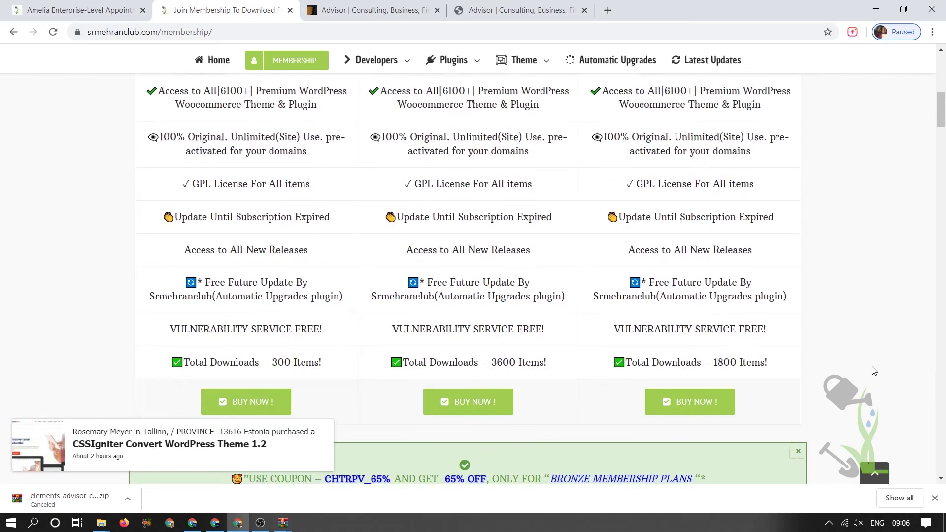
{"action": "scroll", "coordinate": [828, 369], "scroll_direction": "up", "scroll_amount": 3}
{"action": "scroll", "coordinate": [792, 368], "scroll_direction": "up", "scroll_amount": 3}
{"action": "scroll", "coordinate": [738, 369], "scroll_direction": "down", "scroll_amount": 6}
{"action": "scroll", "coordinate": [593, 387], "scroll_direction": "down", "scroll_amount": 5}
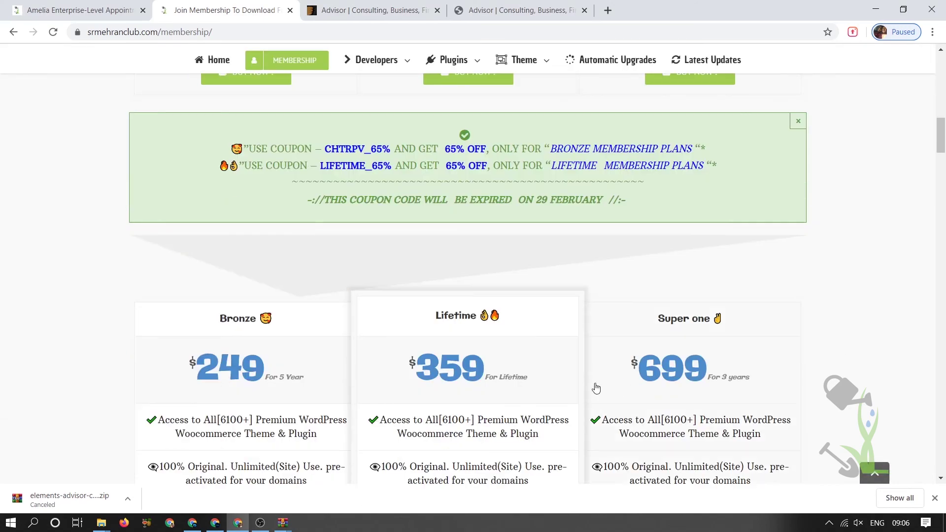
{"action": "scroll", "coordinate": [404, 352], "scroll_direction": "up", "scroll_amount": 5}
{"action": "scroll", "coordinate": [404, 353], "scroll_direction": "up", "scroll_amount": 1}
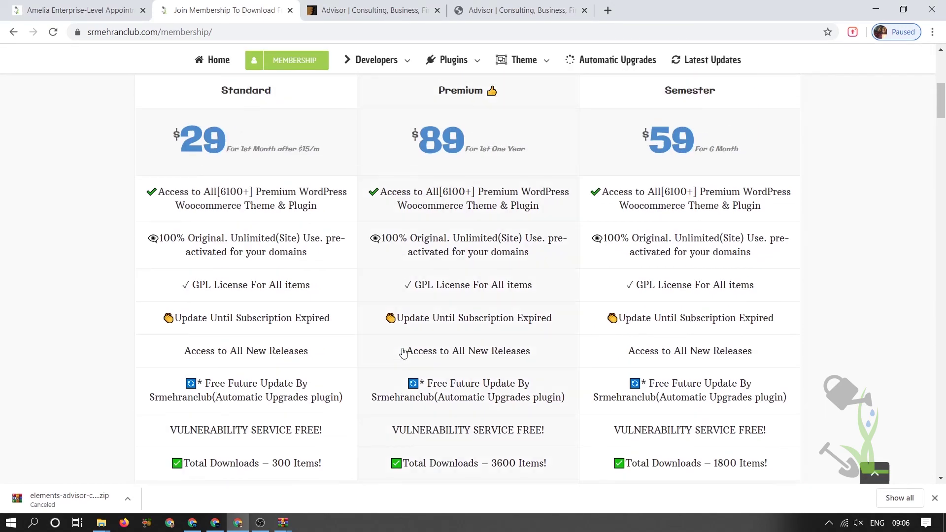
{"action": "scroll", "coordinate": [404, 353], "scroll_direction": "up", "scroll_amount": 1}
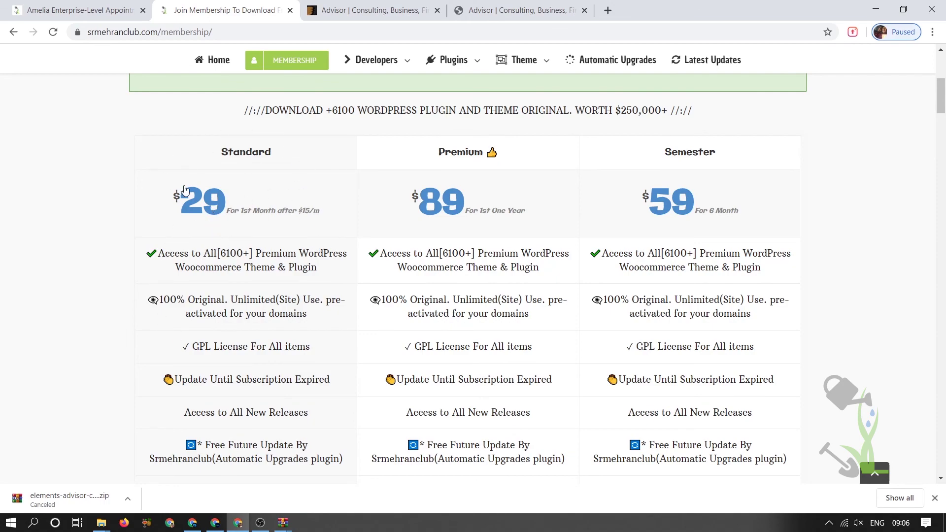
{"action": "scroll", "coordinate": [308, 311], "scroll_direction": "down", "scroll_amount": 4}
{"action": "scroll", "coordinate": [308, 311], "scroll_direction": "up", "scroll_amount": 1}
{"action": "scroll", "coordinate": [277, 300], "scroll_direction": "up", "scroll_amount": 4}
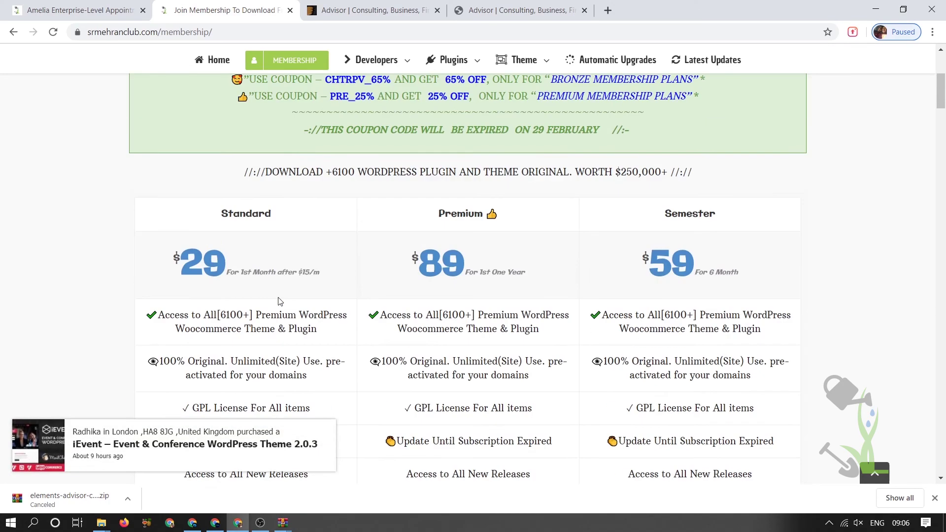
{"action": "scroll", "coordinate": [189, 230], "scroll_direction": "down", "scroll_amount": 5}
{"action": "left_click_drag", "start_coordinate": [178, 220], "coordinate": [329, 222]}
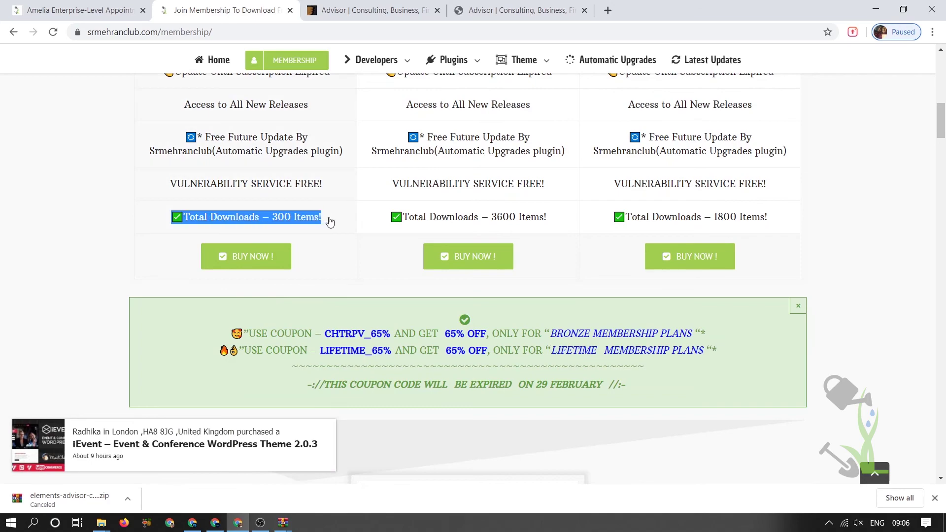
{"action": "scroll", "coordinate": [360, 274], "scroll_direction": "up", "scroll_amount": 3}
{"action": "scroll", "coordinate": [359, 274], "scroll_direction": "up", "scroll_amount": 2}
{"action": "scroll", "coordinate": [359, 274], "scroll_direction": "up", "scroll_amount": 3}
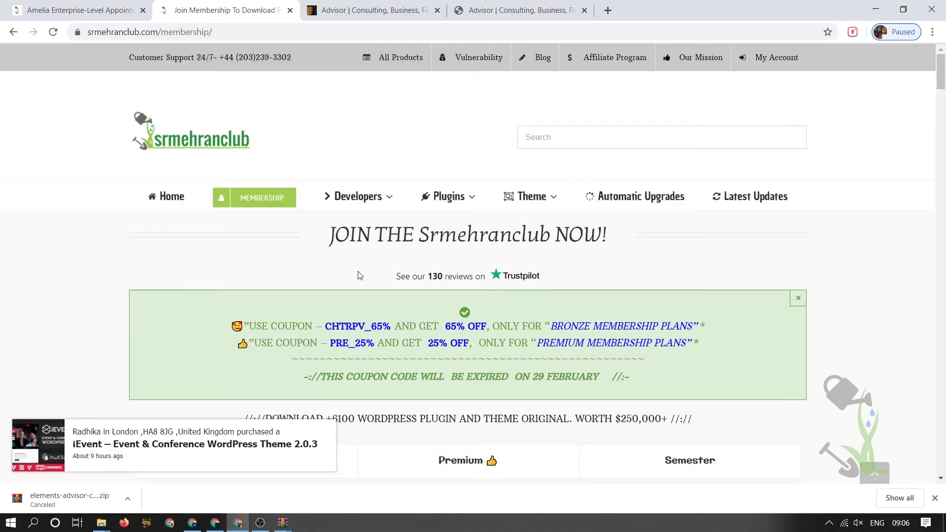
{"action": "scroll", "coordinate": [359, 276], "scroll_direction": "down", "scroll_amount": 3}
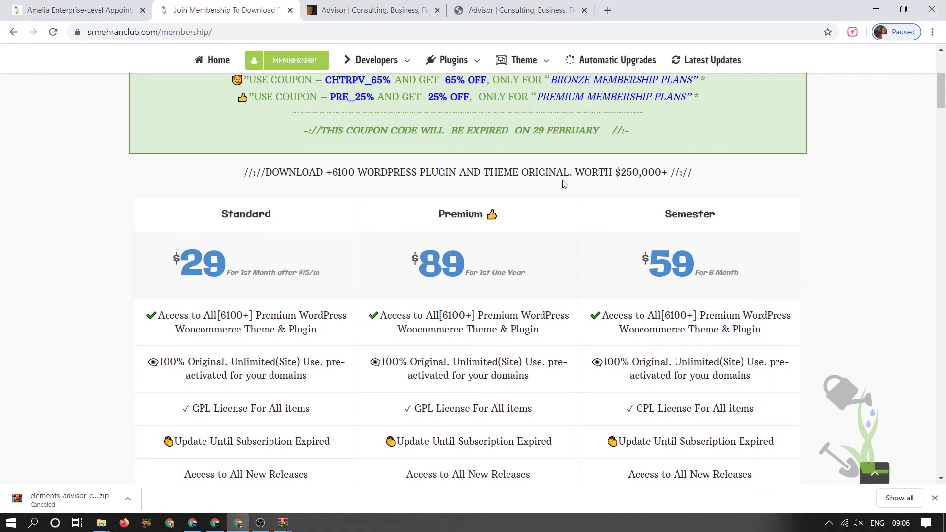
{"action": "scroll", "coordinate": [562, 184], "scroll_direction": "down", "scroll_amount": 1}
{"action": "scroll", "coordinate": [562, 184], "scroll_direction": "down", "scroll_amount": 5}
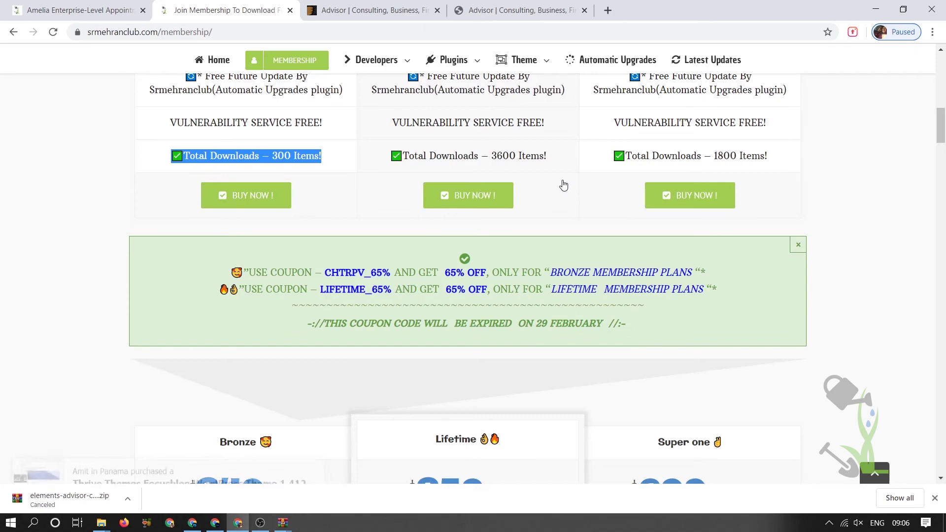
{"action": "scroll", "coordinate": [562, 184], "scroll_direction": "down", "scroll_amount": 5}
{"action": "scroll", "coordinate": [598, 178], "scroll_direction": "down", "scroll_amount": 4}
{"action": "scroll", "coordinate": [598, 178], "scroll_direction": "down", "scroll_amount": 3}
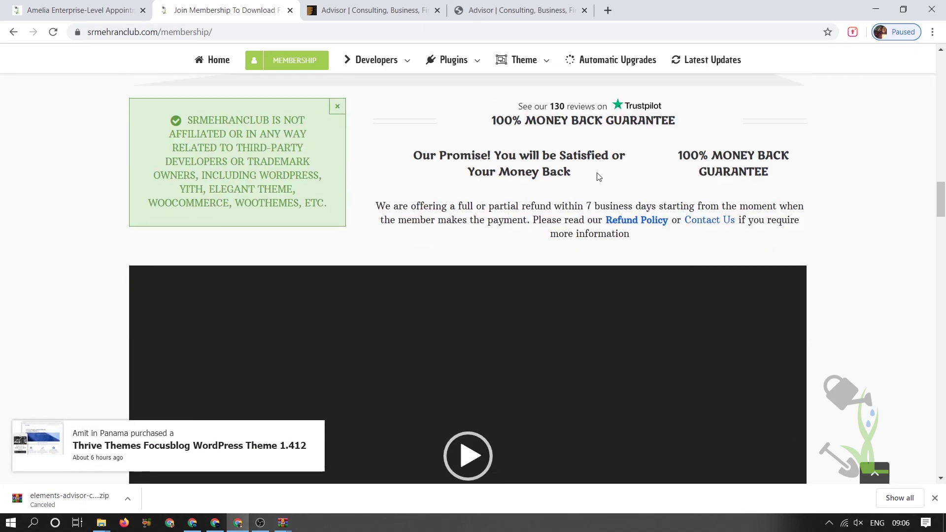
{"action": "scroll", "coordinate": [598, 178], "scroll_direction": "up", "scroll_amount": 2}
{"action": "scroll", "coordinate": [598, 177], "scroll_direction": "up", "scroll_amount": 4}
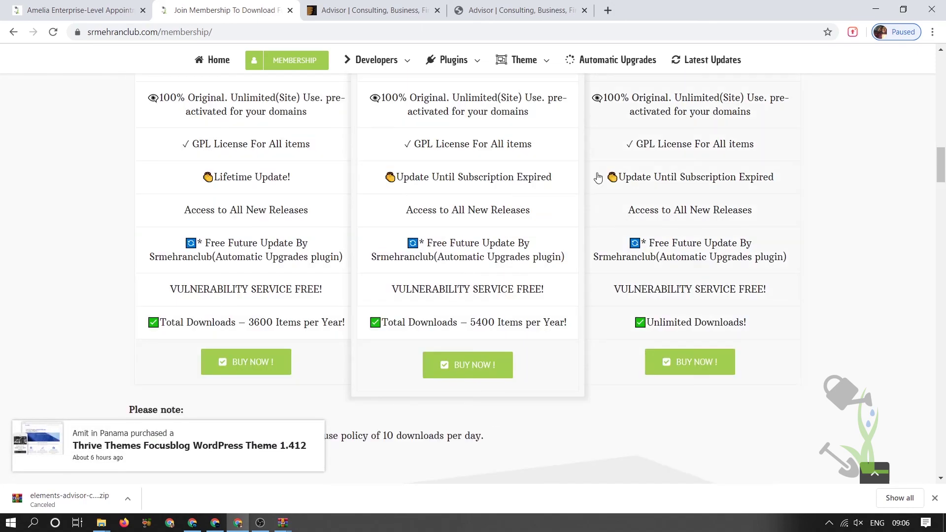